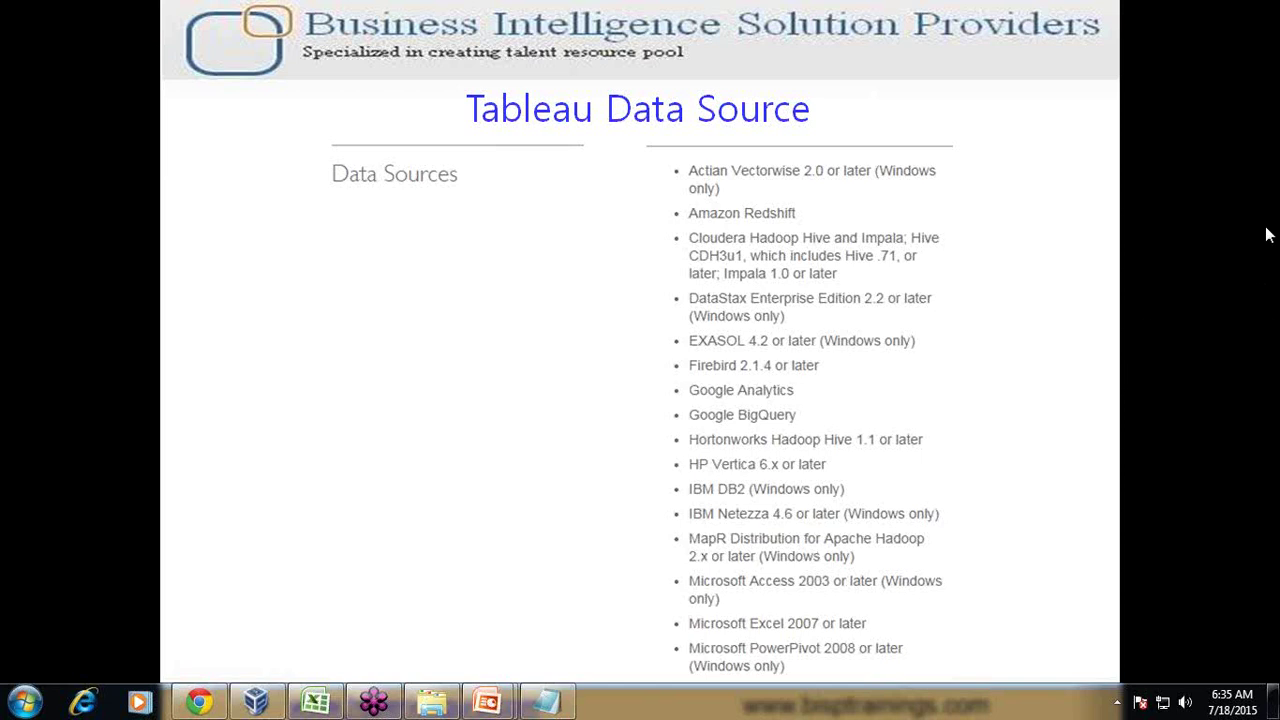
In Notepad, add a Data Sources heading with RDBMS, multidimension, semistructure and cloud Amazon Redshift items
{"action": "left_click", "coordinate": [546, 701]}
{"action": "left_click_drag", "start_coordinate": [843, 452], "coordinate": [848, 271]}
{"action": "left_click", "coordinate": [912, 456]}
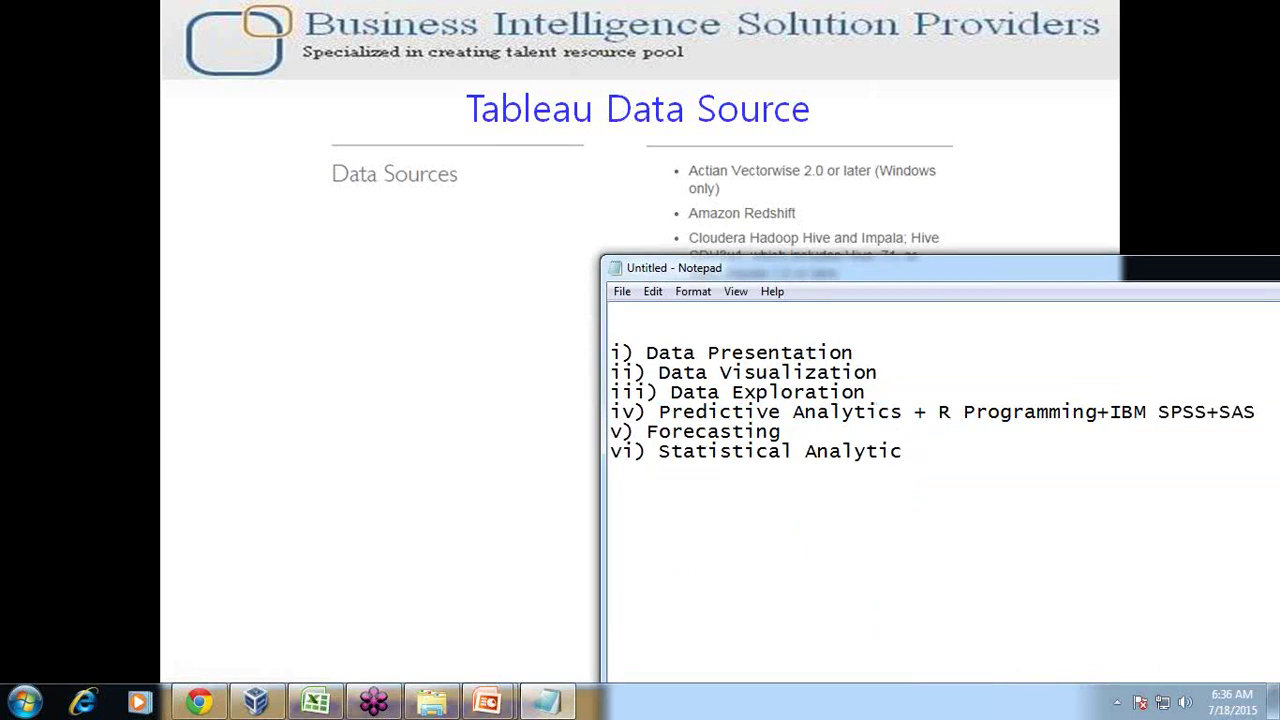
{"action": "type", "text": "Data Source"}
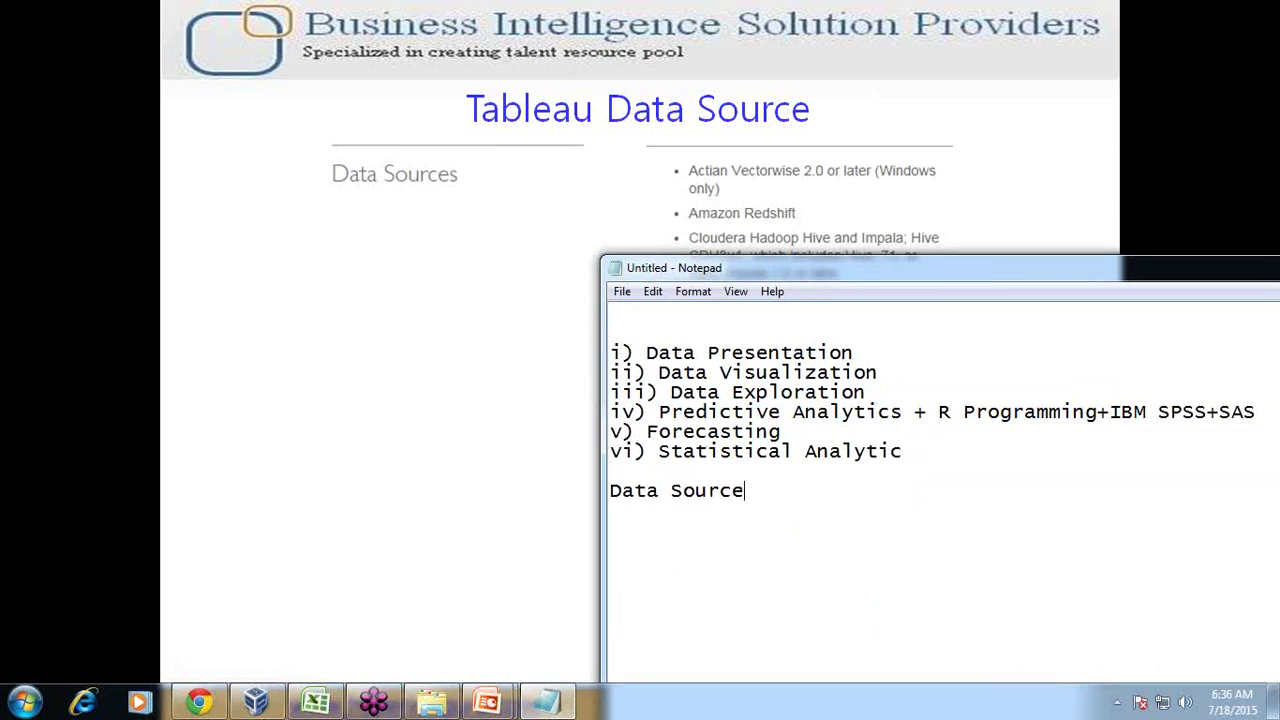
{"action": "type", "text": "s"}
{"action": "key", "text": "Return"}
{"action": "type", "text": "i) RDBMS,Multiple"}
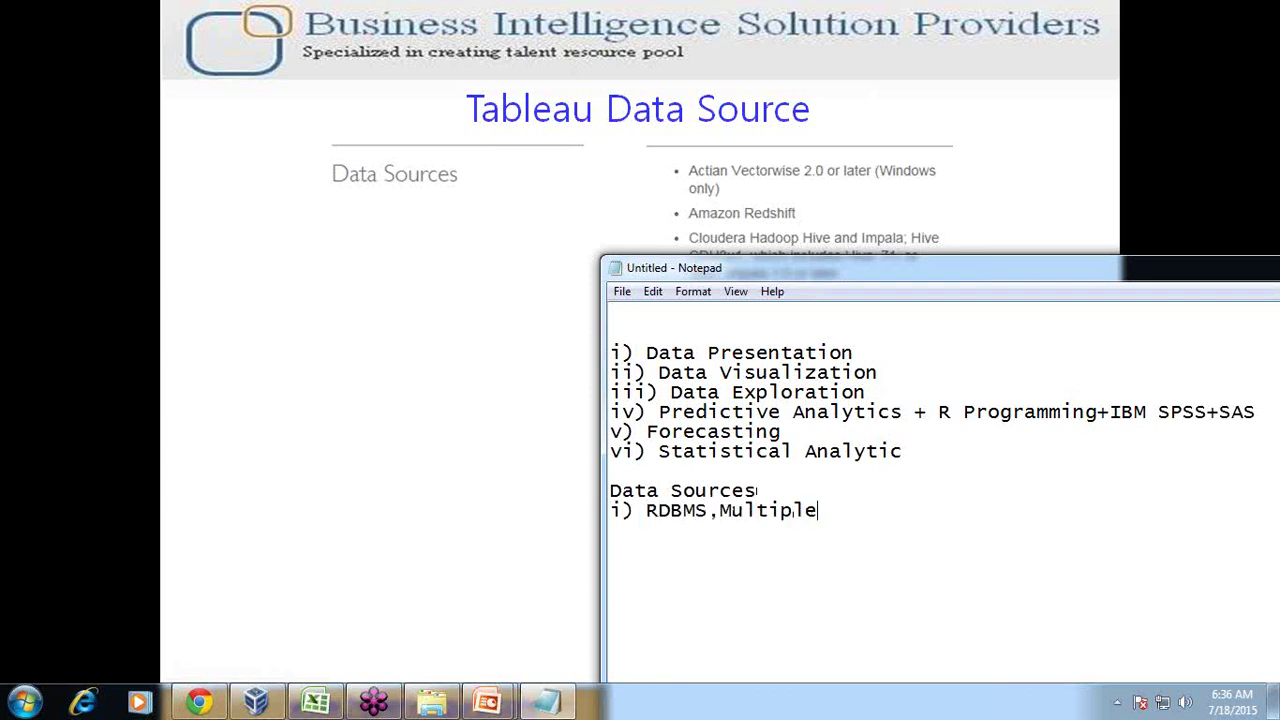
{"action": "type", "text": " Dimen"}
{"action": "key", "text": "BackSpace"}
{"action": "key", "text": "BackSpace"}
{"action": "type", "text": "mension+"}
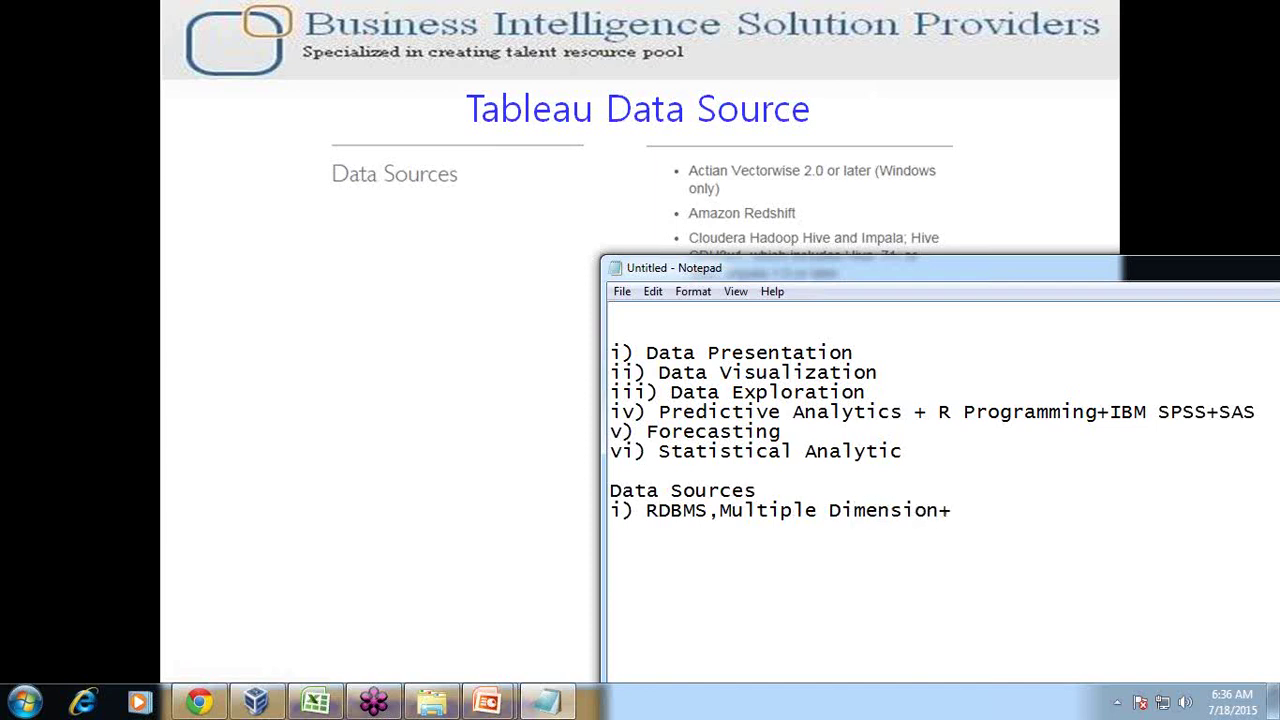
{"action": "key", "text": "BackSpace"}
{"action": "type", "text": ", Semistructur"}
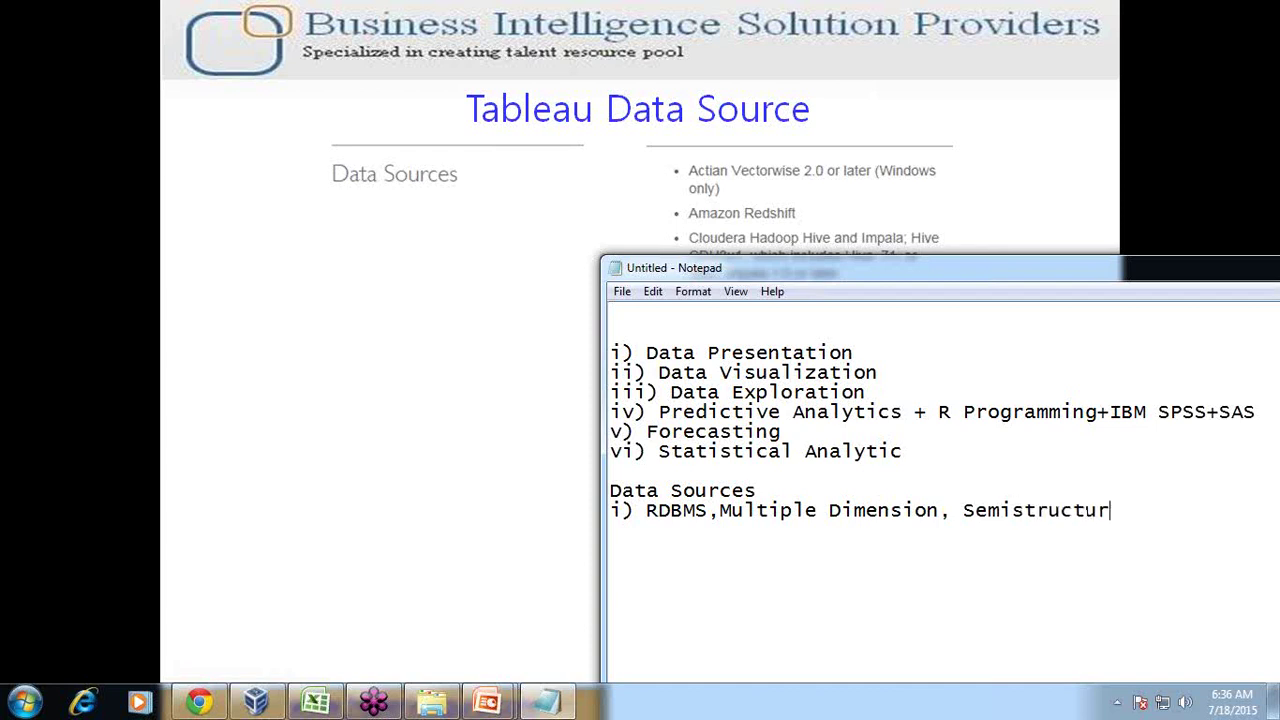
{"action": "type", "text": "e"}
{"action": "type", "text": " Cloud "}
{"action": "type", "text": "Based S"}
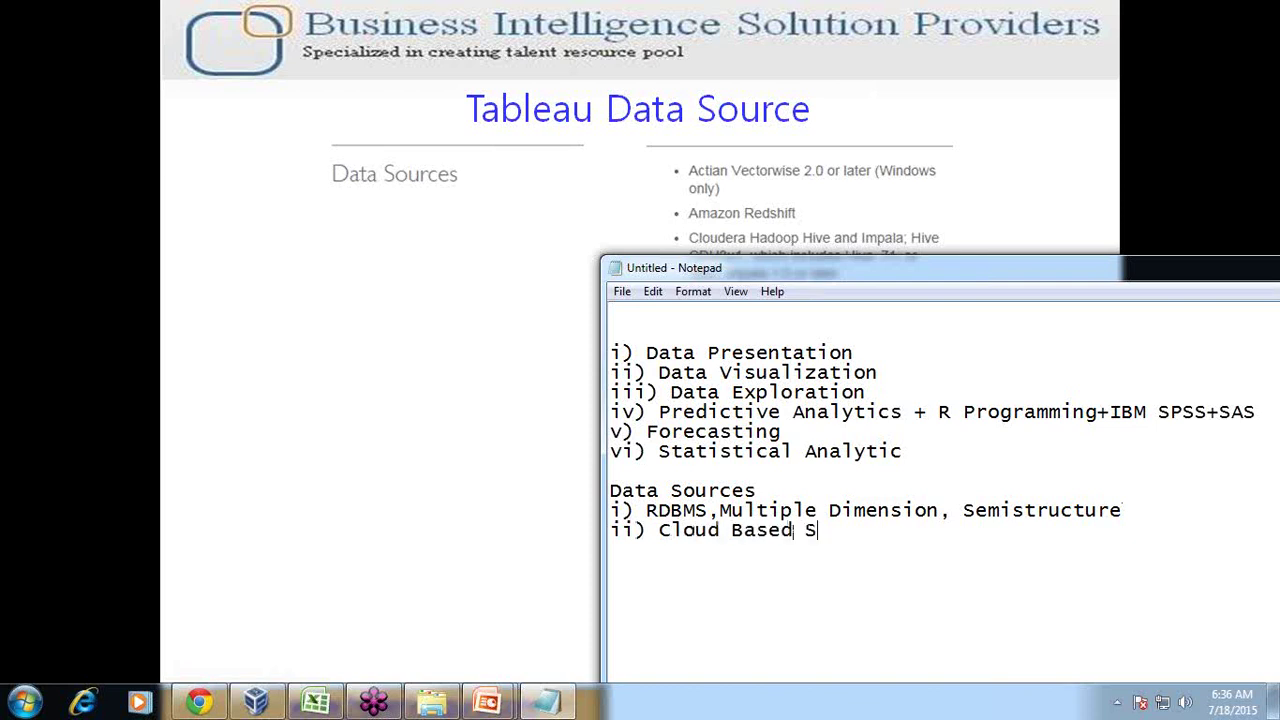
{"action": "key", "text": "BackSpace"}
{"action": "type", "text": "Data Source"}
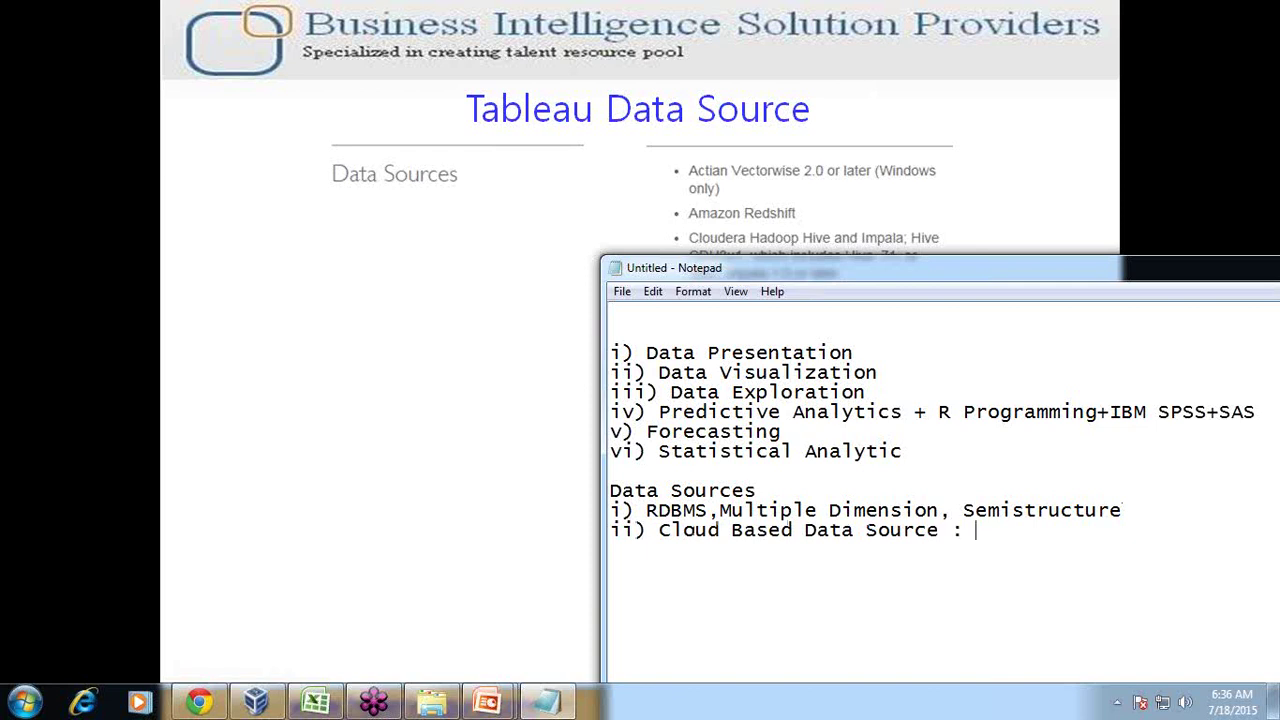
{"action": "type", "text": " : Amazon R"}
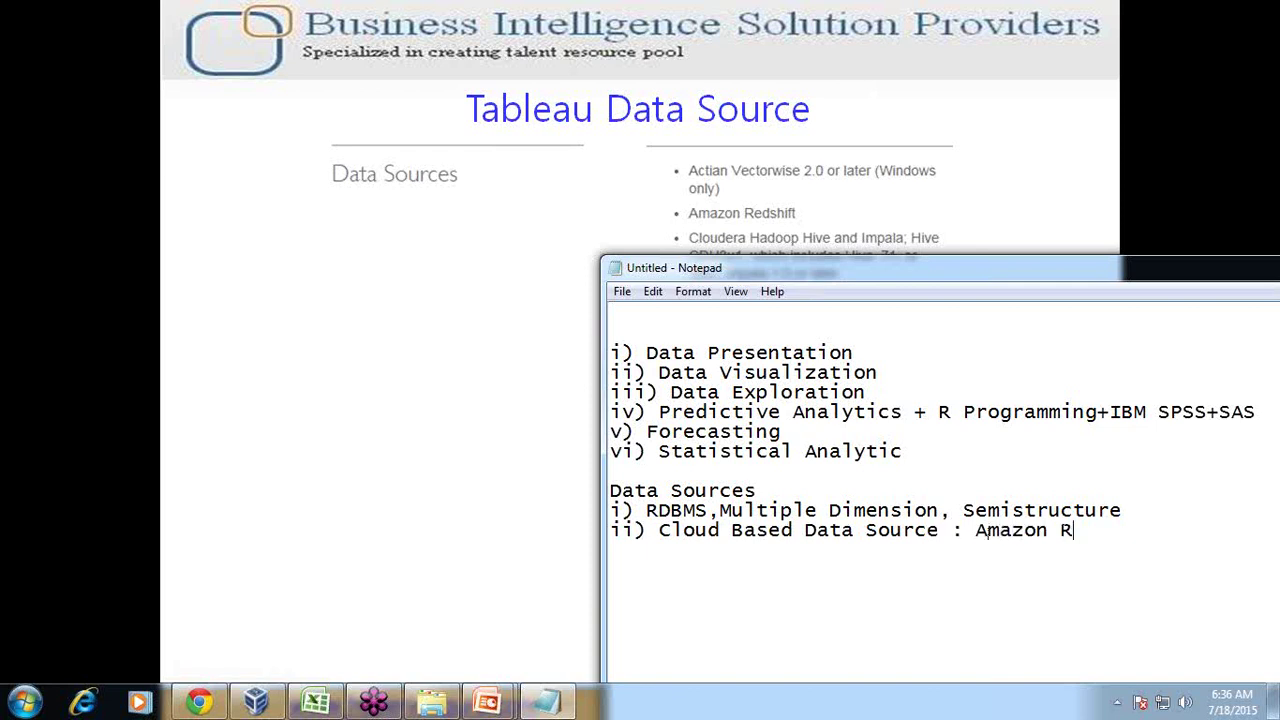
{"action": "type", "text": "efshift"}
Add cloud applications (Salesforce, Adaptive Analytics) and enterprise DWH (Teradata, SAP HANA), then return to the Data Source slide
{"action": "key", "text": "Return"}
{"action": "type", "text": "iii) Cloud Based Application : "}
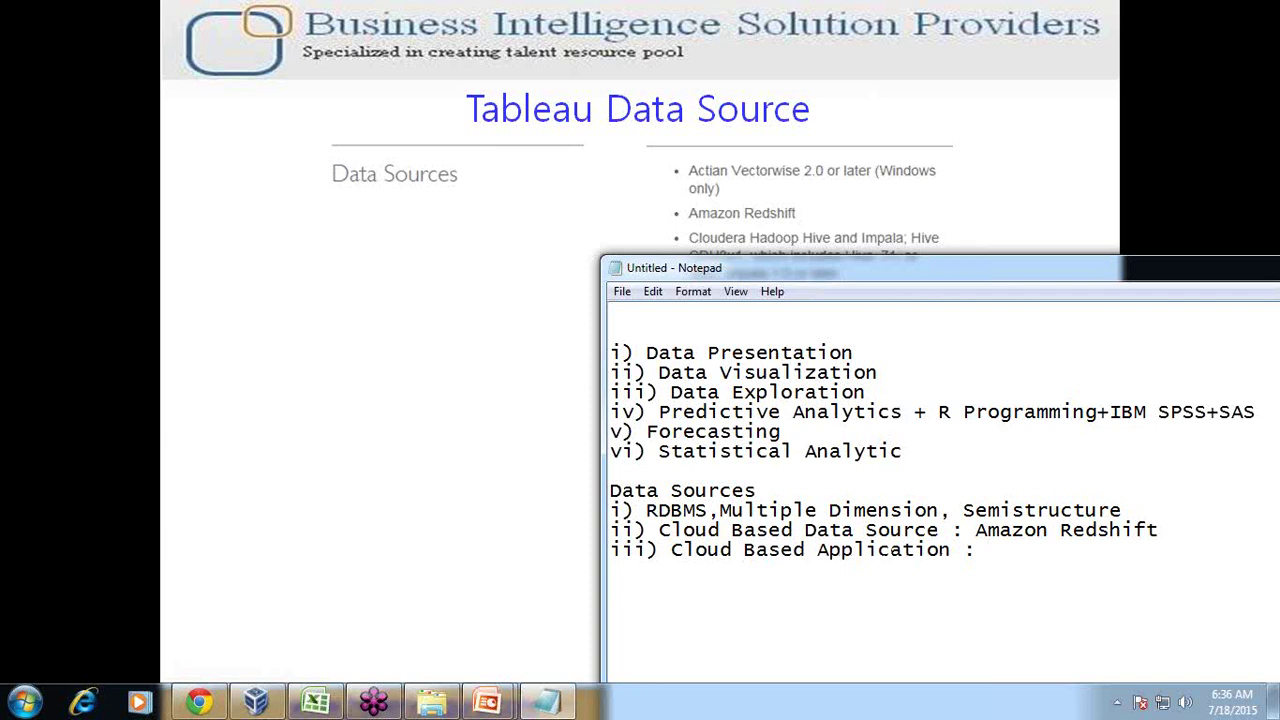
{"action": "type", "text": "Salesfor"}
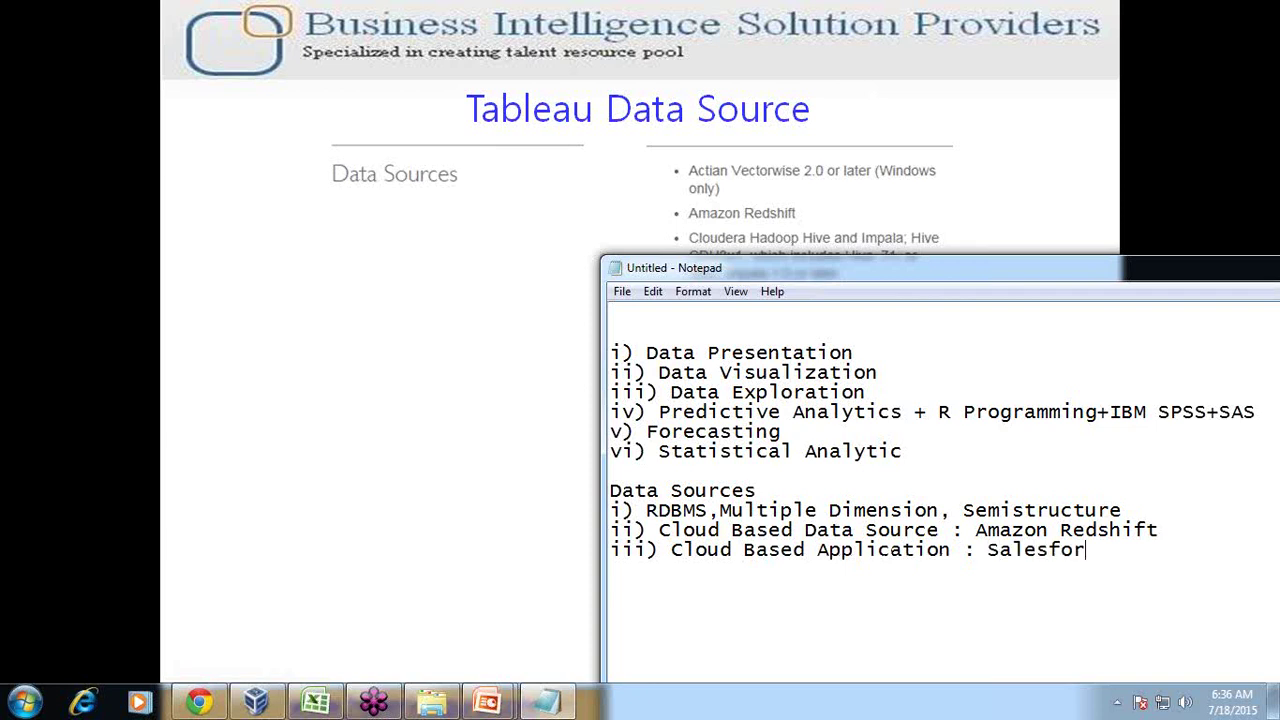
{"action": "type", "text": "ce, Adaptive Ana"}
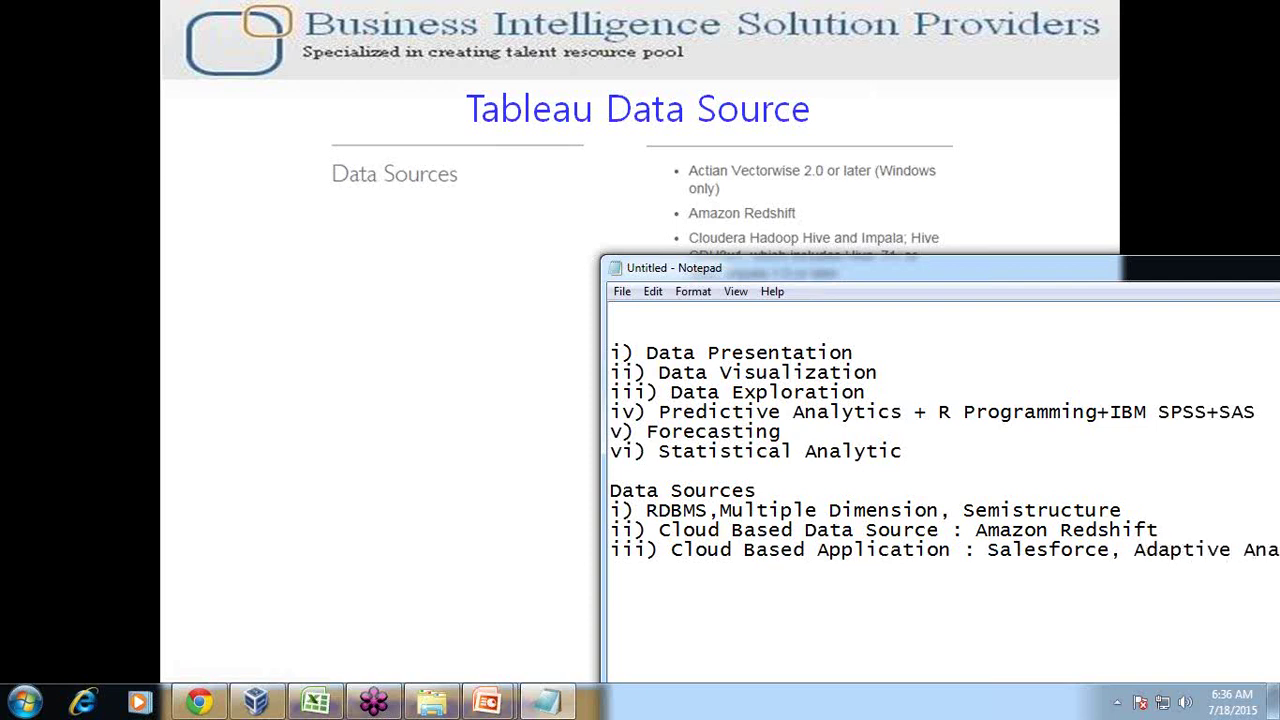
{"action": "type", "text": "lytics"}
{"action": "left_click_drag", "start_coordinate": [854, 269], "coordinate": [435, 239]}
{"action": "key", "text": "Return"}
{"action": "type", "text": "iv) "}
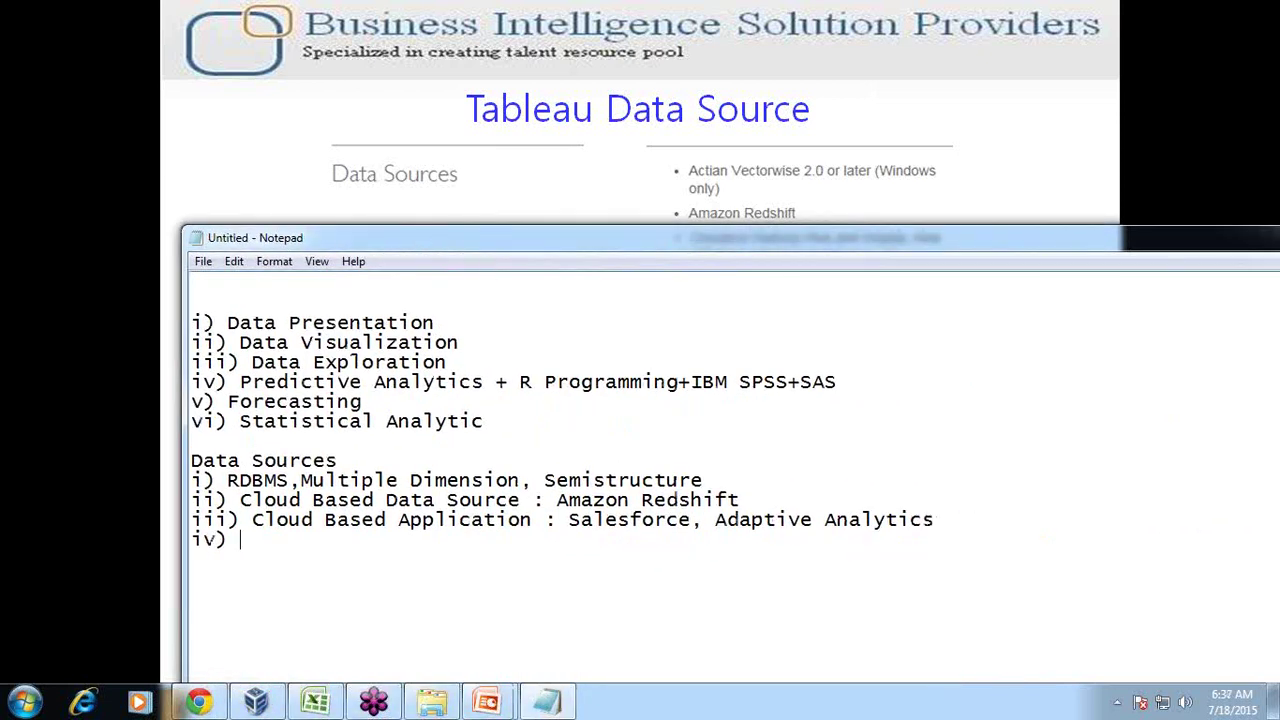
{"action": "type", "text": "Enterprise W"}
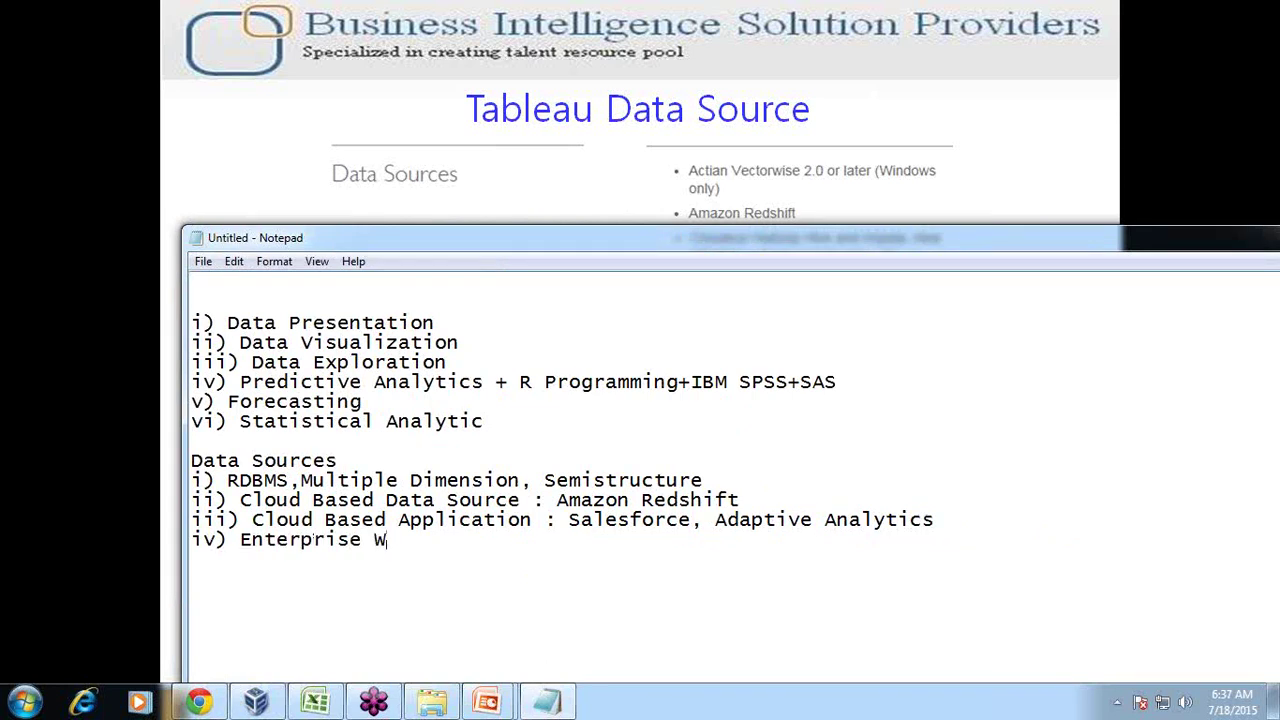
{"action": "key", "text": "BackSpace"}
{"action": "type", "text": "DWH : Teradata, SAP HANA"}
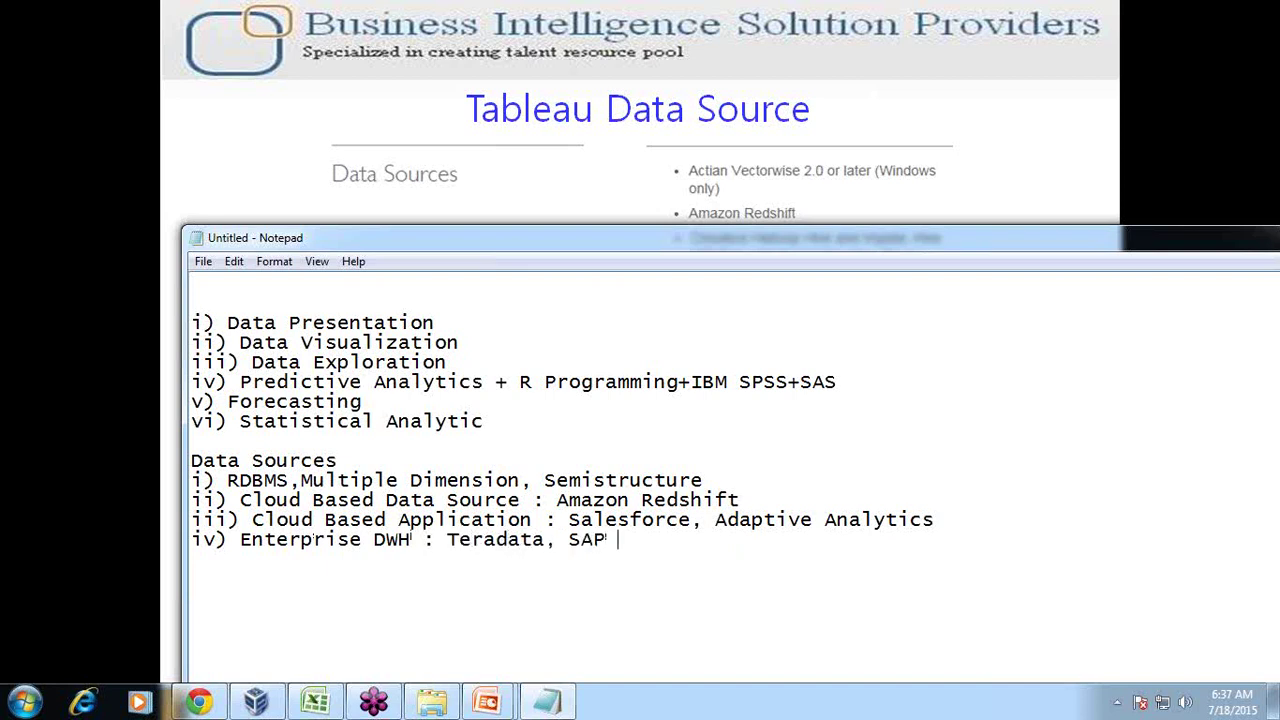
{"action": "left_click", "coordinate": [620, 145]}
{"action": "key", "text": "Left"}
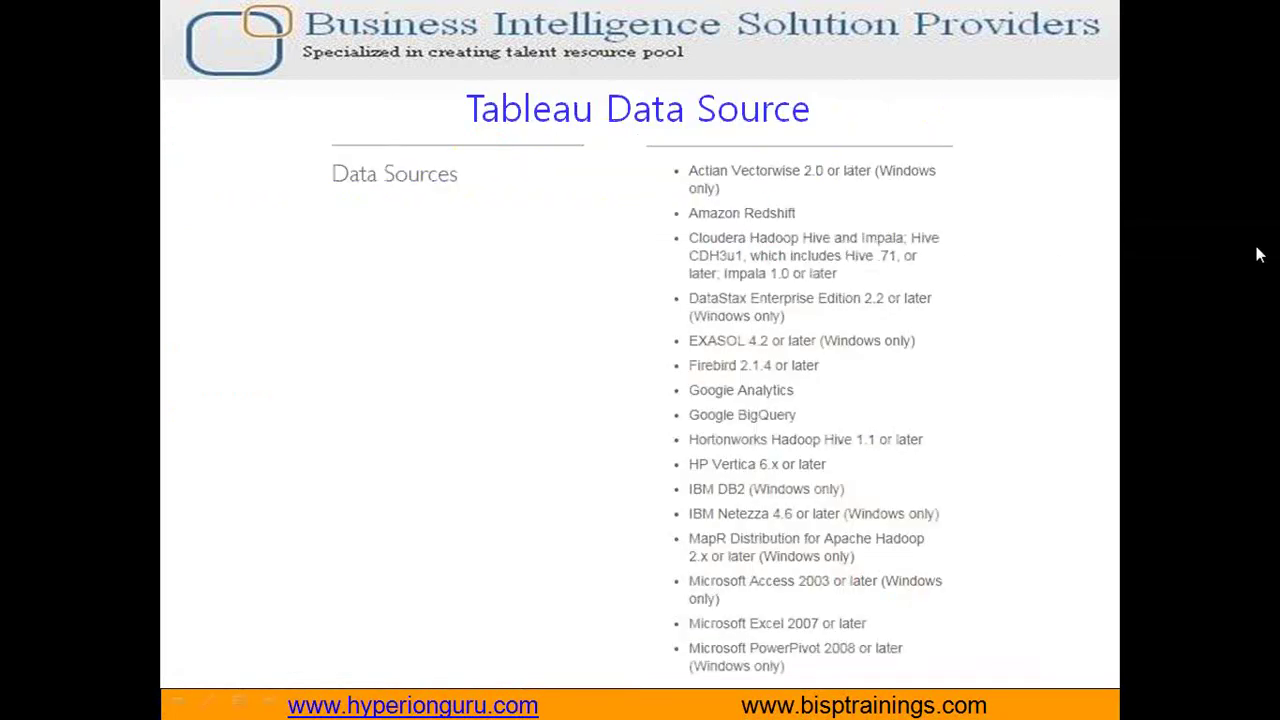
Draw pen arrows at Cloudera Hadoop Hive, Google Analytics, BigQuery, IBM DB2, Netezza, Access and Excel
{"action": "left_click", "coordinate": [1186, 278]}
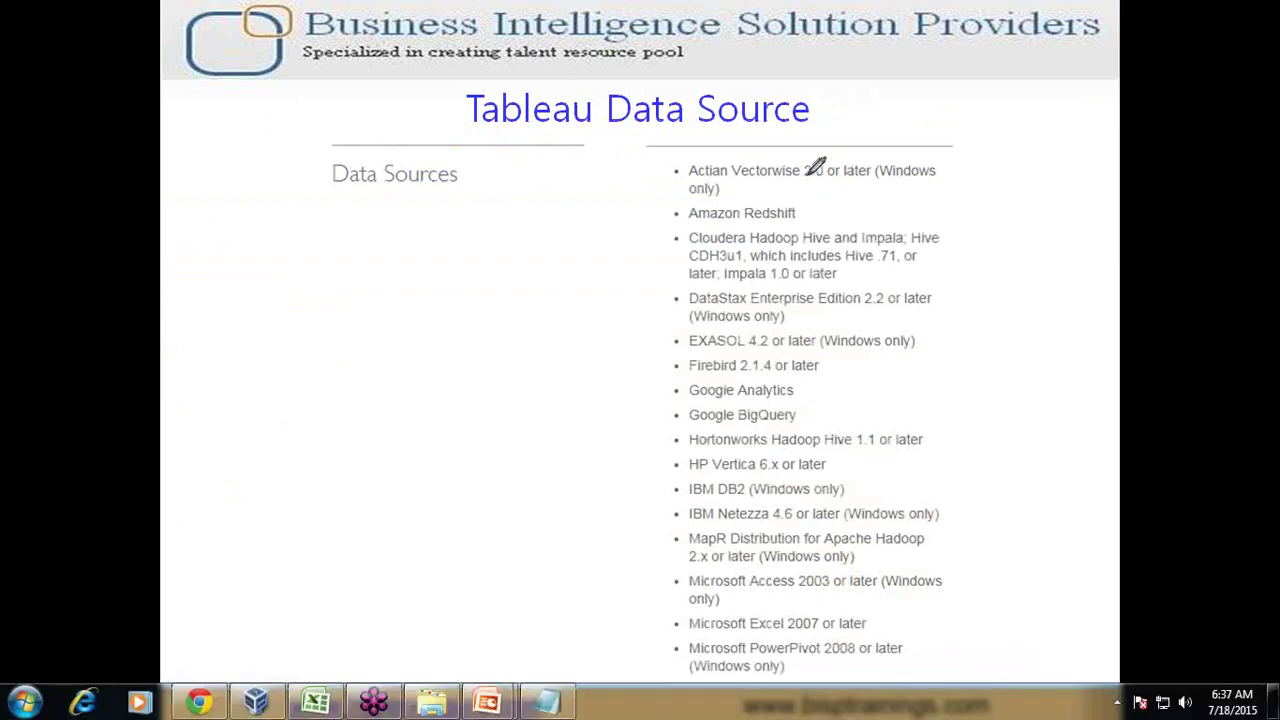
{"action": "mouse_move", "coordinate": [685, 213]}
{"action": "left_mouse_down"}
{"action": "mouse_move", "coordinate": [809, 225]}
{"action": "mouse_move", "coordinate": [666, 238]}
{"action": "mouse_move", "coordinate": [651, 255]}
{"action": "left_mouse_up"}
{"action": "mouse_move", "coordinate": [622, 385]}
{"action": "left_mouse_down"}
{"action": "mouse_move", "coordinate": [661, 380]}
{"action": "mouse_move", "coordinate": [645, 401]}
{"action": "left_mouse_up"}
{"action": "mouse_move", "coordinate": [585, 428]}
{"action": "left_mouse_down"}
{"action": "mouse_move", "coordinate": [628, 435]}
{"action": "mouse_move", "coordinate": [637, 424]}
{"action": "left_mouse_up"}
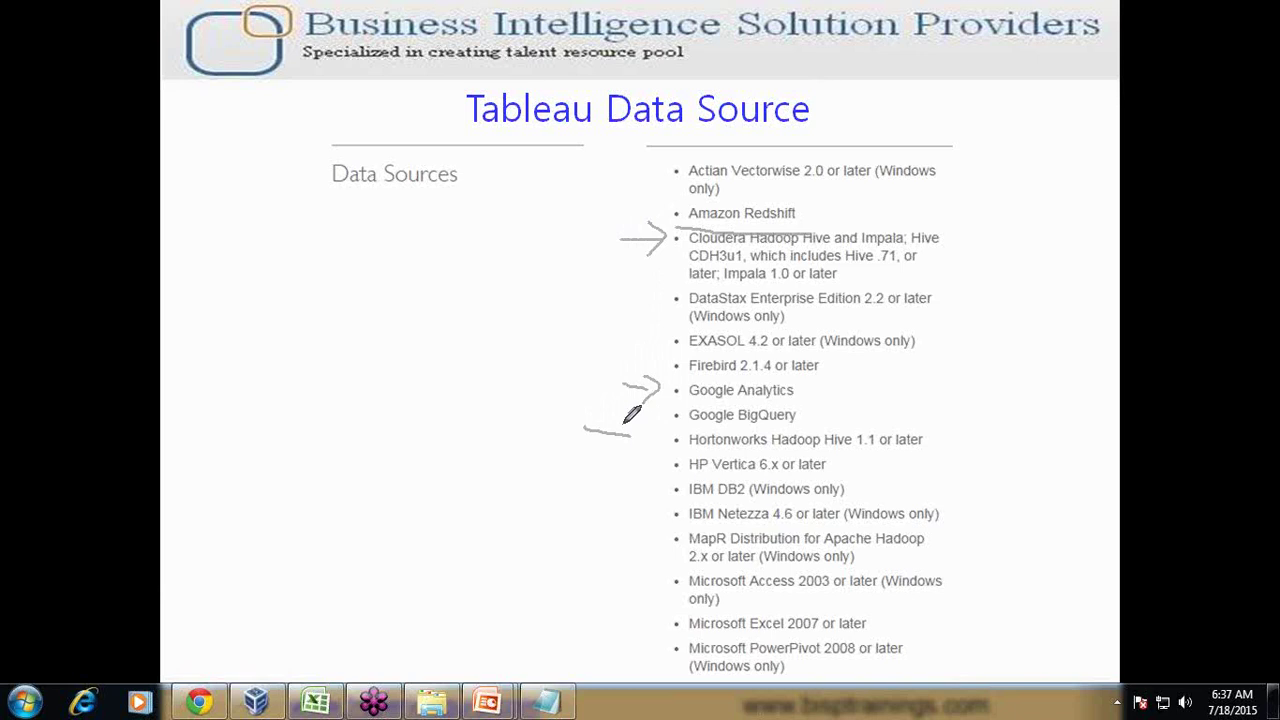
{"action": "left_click_drag", "start_coordinate": [658, 478], "coordinate": [662, 526]}
{"action": "left_click_drag", "start_coordinate": [601, 578], "coordinate": [647, 580]}
{"action": "mouse_move", "coordinate": [647, 581]}
{"action": "left_mouse_down"}
{"action": "mouse_move", "coordinate": [633, 599]}
{"action": "mouse_move", "coordinate": [635, 632]}
{"action": "mouse_move", "coordinate": [661, 628]}
{"action": "mouse_move", "coordinate": [648, 640]}
{"action": "left_mouse_up"}
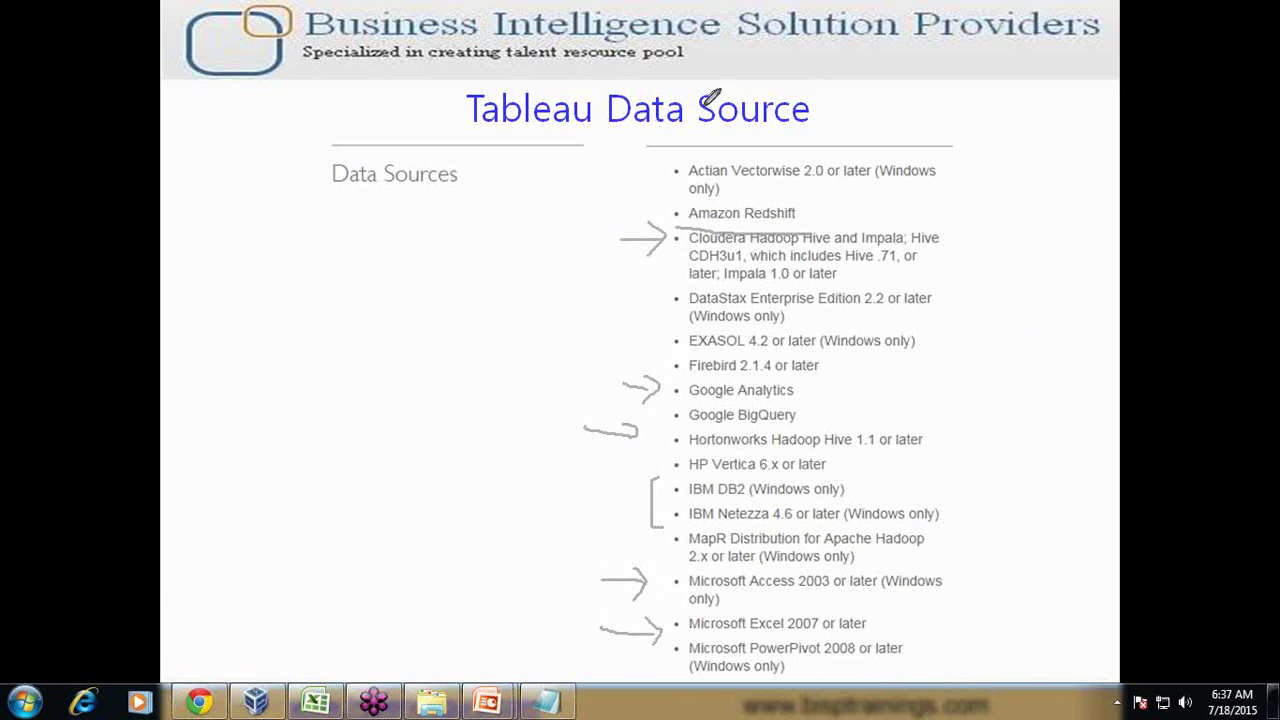
Bracket the whole data source list and switch to the Tableau Mobile_Users workbook
{"action": "left_click_drag", "start_coordinate": [633, 122], "coordinate": [633, 686]}
{"action": "mouse_move", "coordinate": [1015, 680]}
{"action": "left_mouse_down"}
{"action": "mouse_move", "coordinate": [1034, 263]}
{"action": "mouse_move", "coordinate": [1003, 140]}
{"action": "mouse_move", "coordinate": [646, 118]}
{"action": "left_mouse_up"}
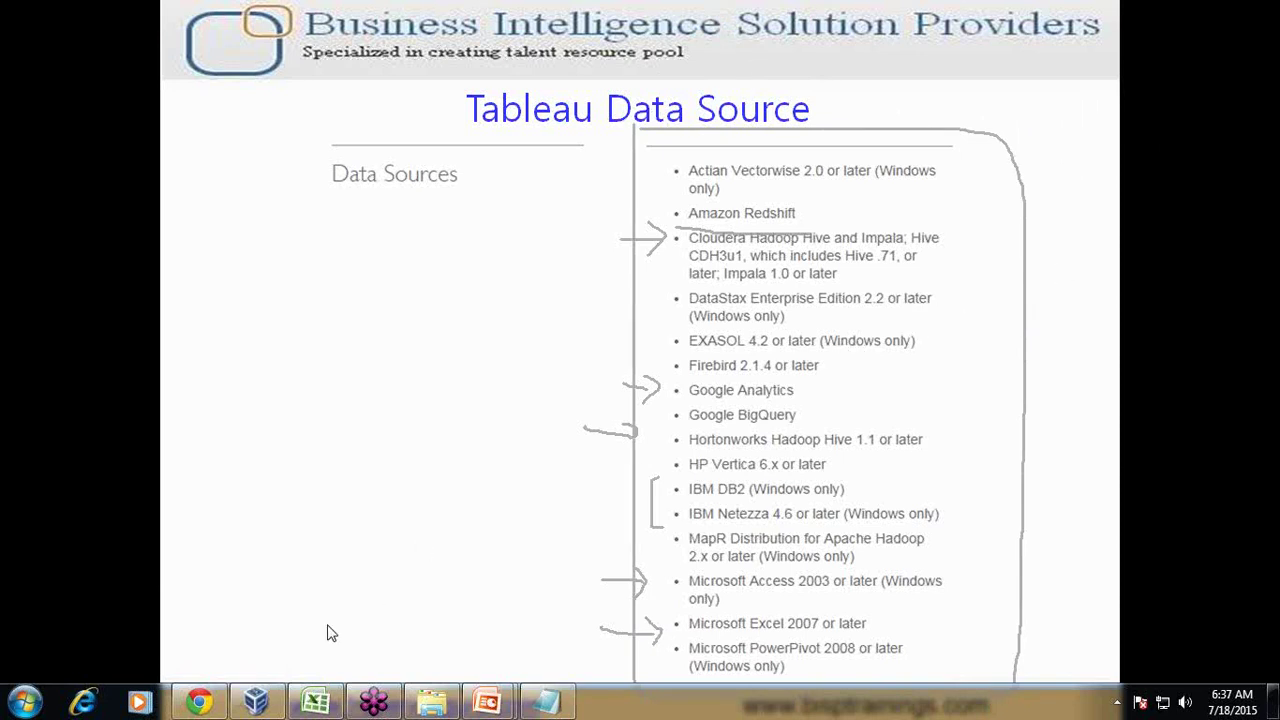
{"action": "left_click", "coordinate": [256, 703]}
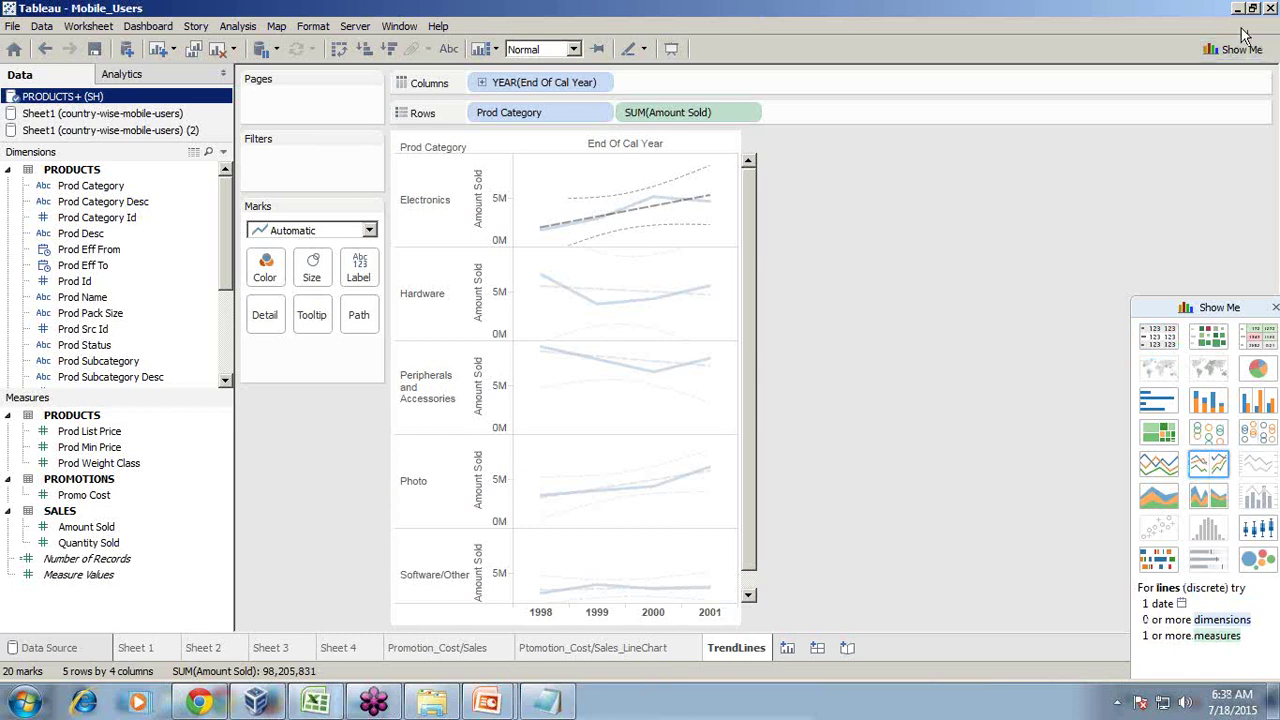
Close the Mobile_Users workbook and note Semistructure with Excel World Mobile User in Notepad
{"action": "left_click", "coordinate": [13, 26]}
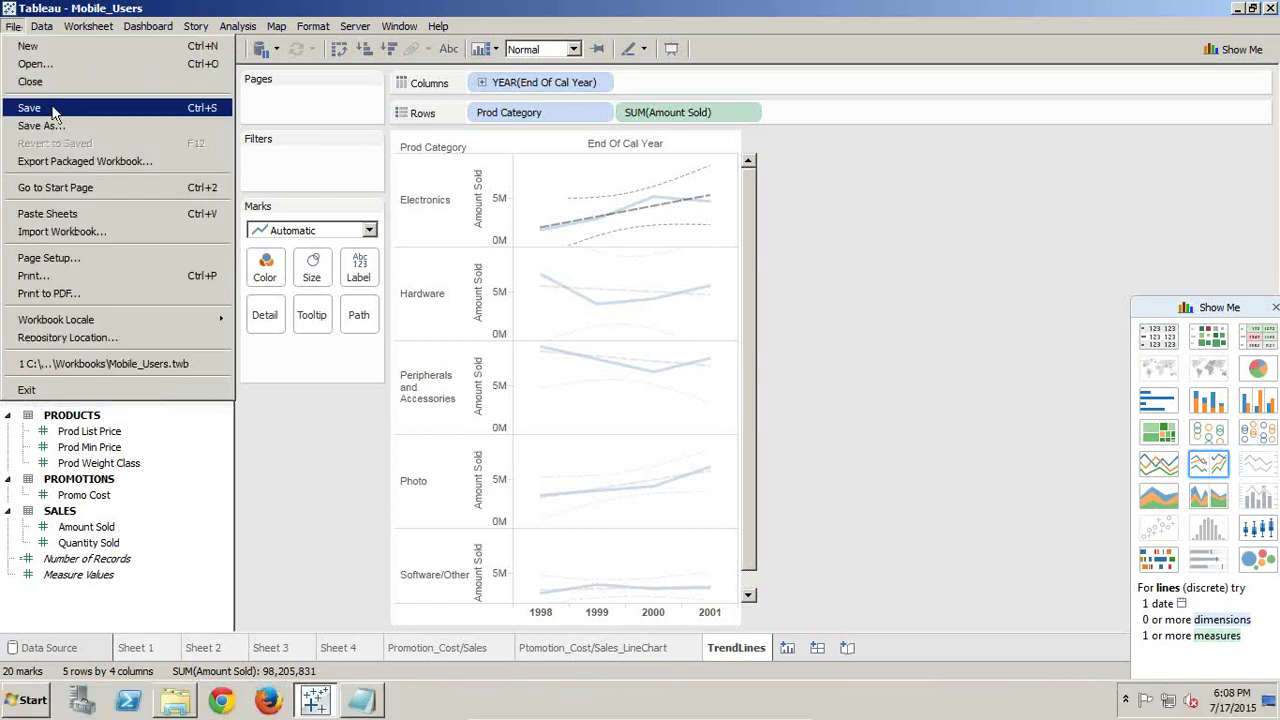
{"action": "left_click", "coordinate": [56, 82]}
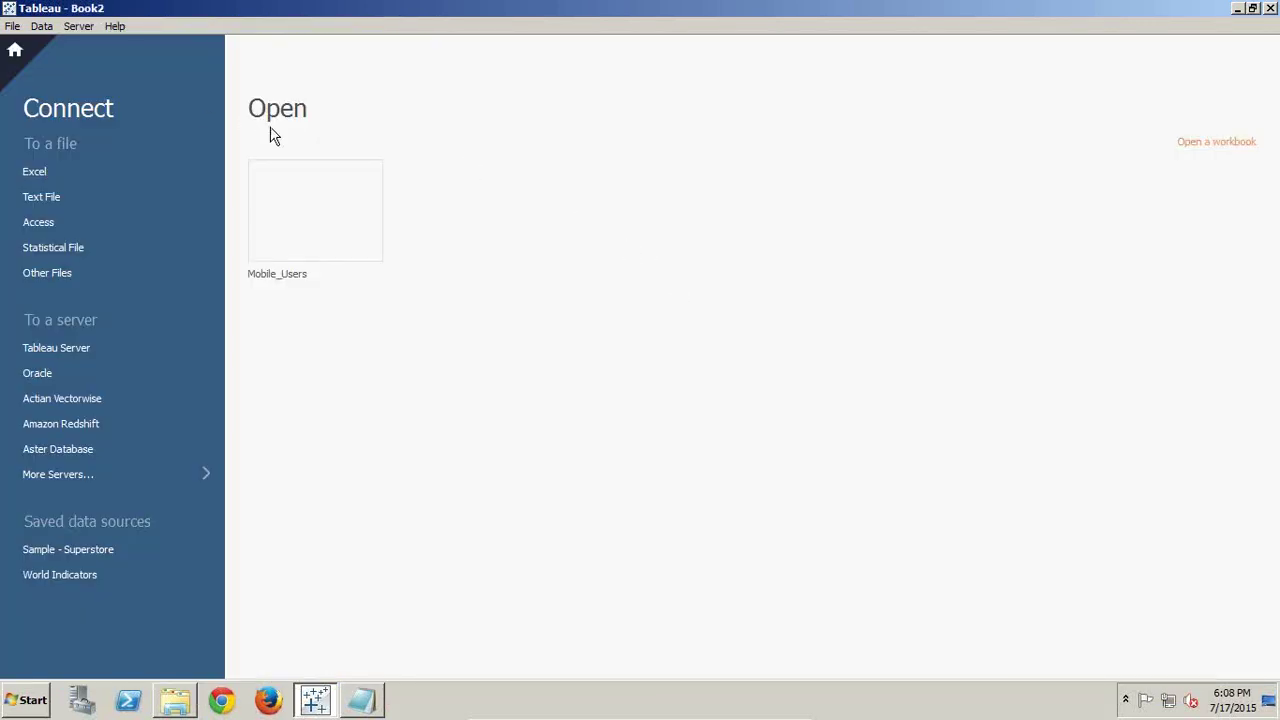
{"action": "left_click", "coordinate": [376, 695]}
{"action": "left_click_drag", "start_coordinate": [496, 485], "coordinate": [761, 236]}
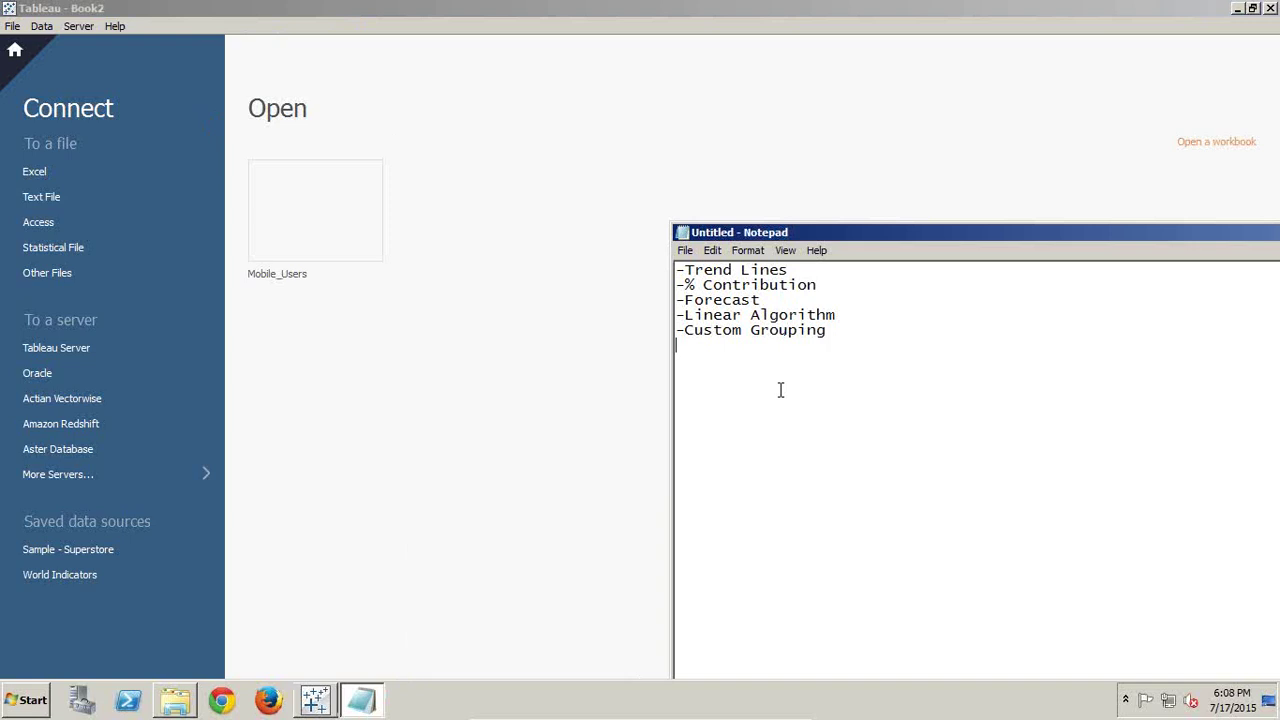
{"action": "type", "text": "emistructure"}
{"action": "key", "text": "Return"}
{"action": "type", "text": "Excel "}
{"action": "type", "text": "World Mo"}
{"action": "type", "text": "bi"}
{"action": "type", "text": "le User"}
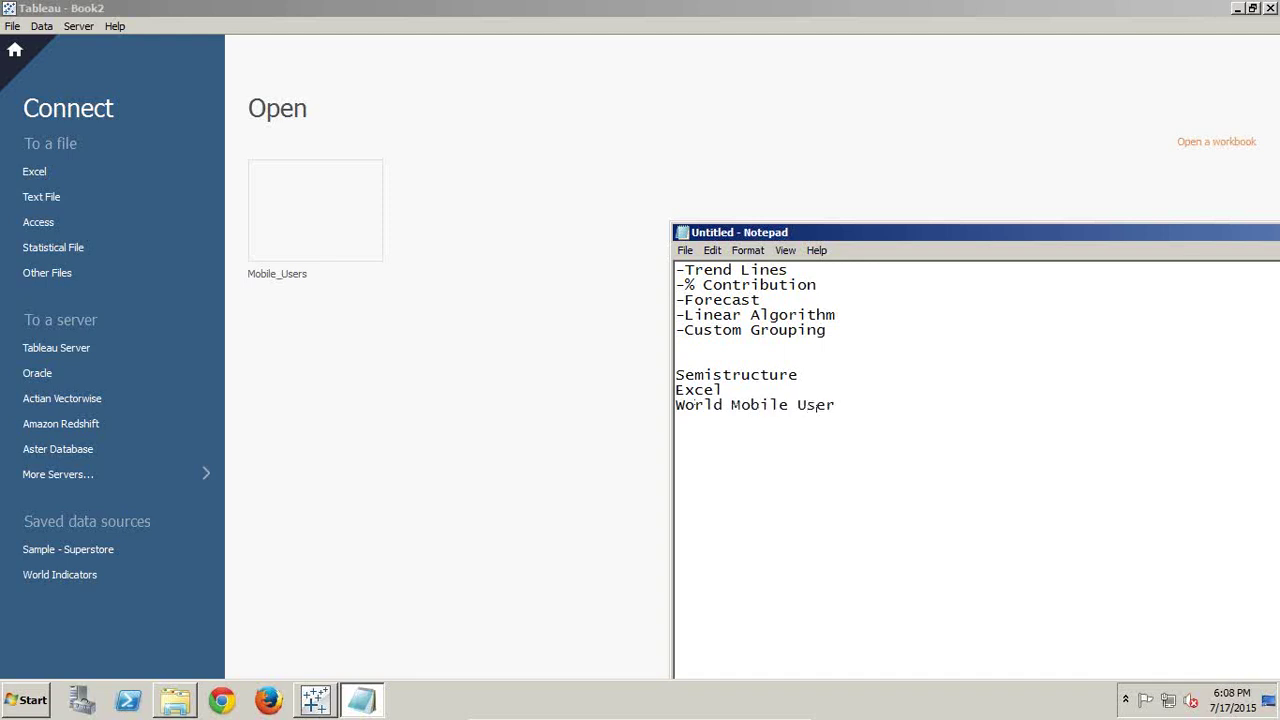
Add a Structure column with Oracle beside Semistructure, then return to Tableau's start page
{"action": "key", "text": "End"}
{"action": "key", "text": "Tab"}
{"action": "type", "text": "Structure"}
{"action": "key", "text": "Down"}
{"action": "key", "text": "Tab"}
{"action": "key", "text": "Tab"}
{"action": "key", "text": "Tab"}
{"action": "type", "text": "Oracle"}
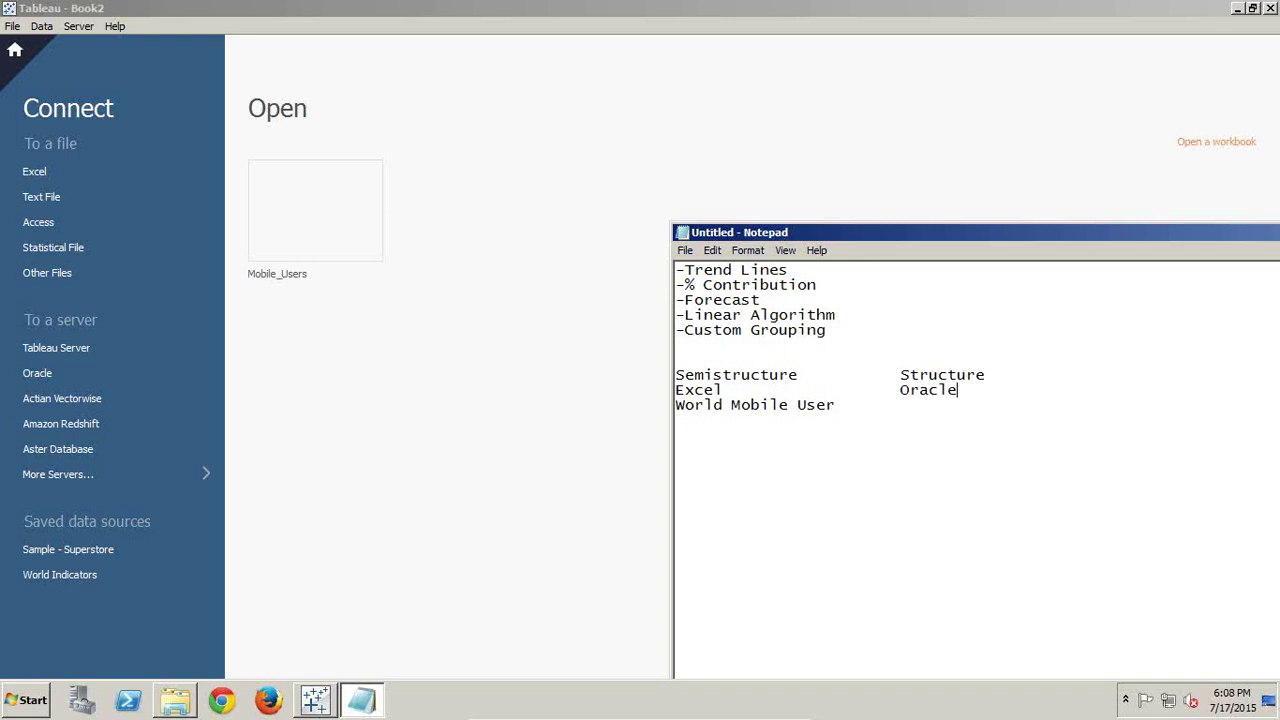
{"action": "left_click", "coordinate": [440, 8]}
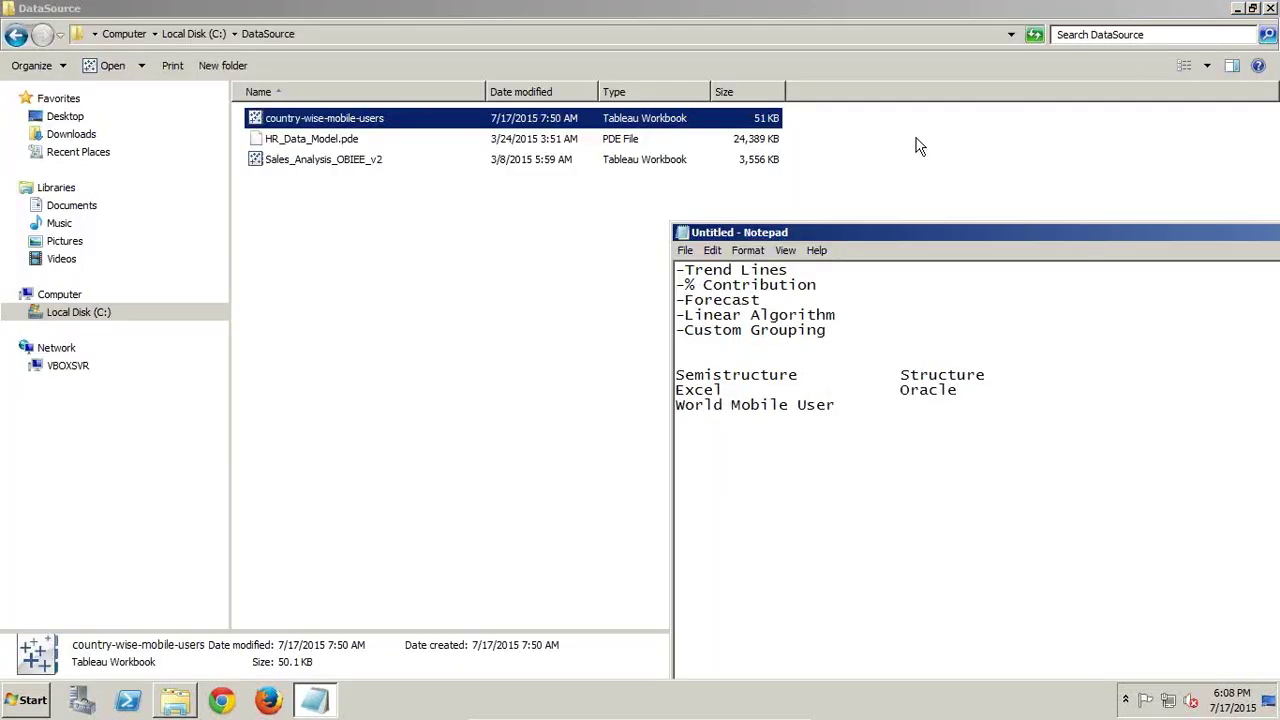
Relaunch Tableau 9.0 in trial mode, view the More Servers connectors, and choose Excel
{"action": "key", "text": "super"}
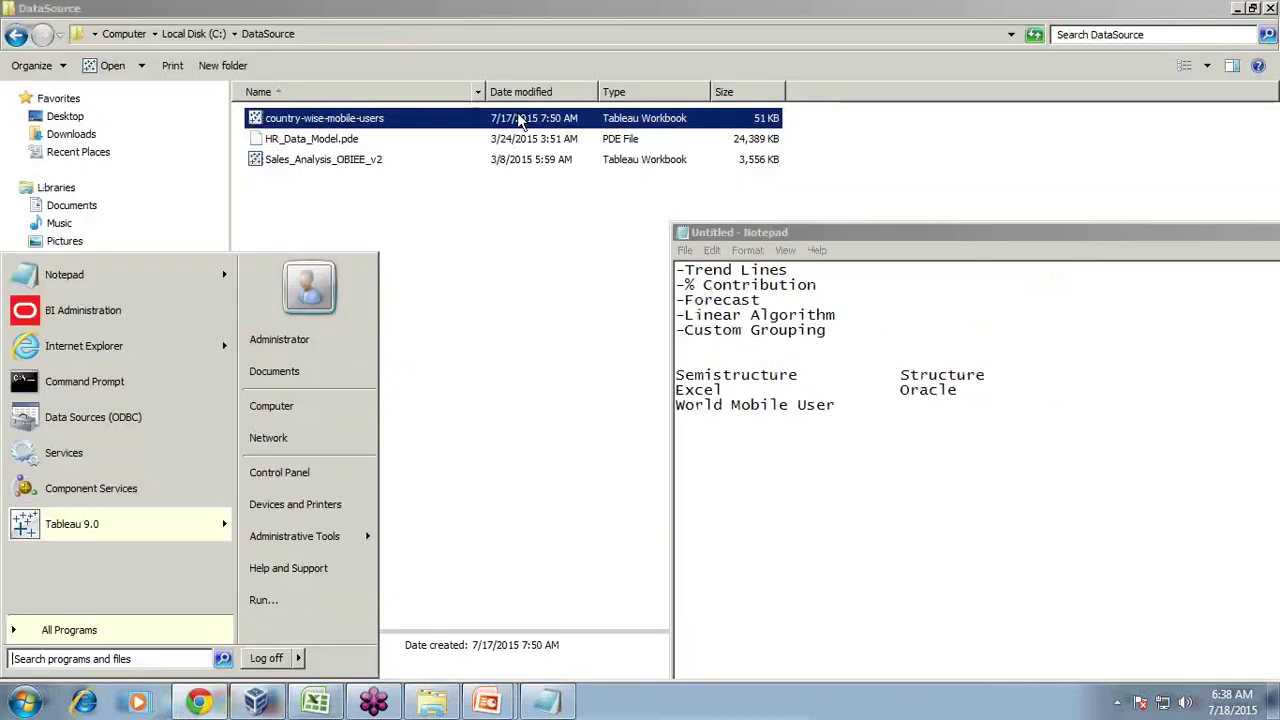
{"action": "left_click", "coordinate": [1250, 8]}
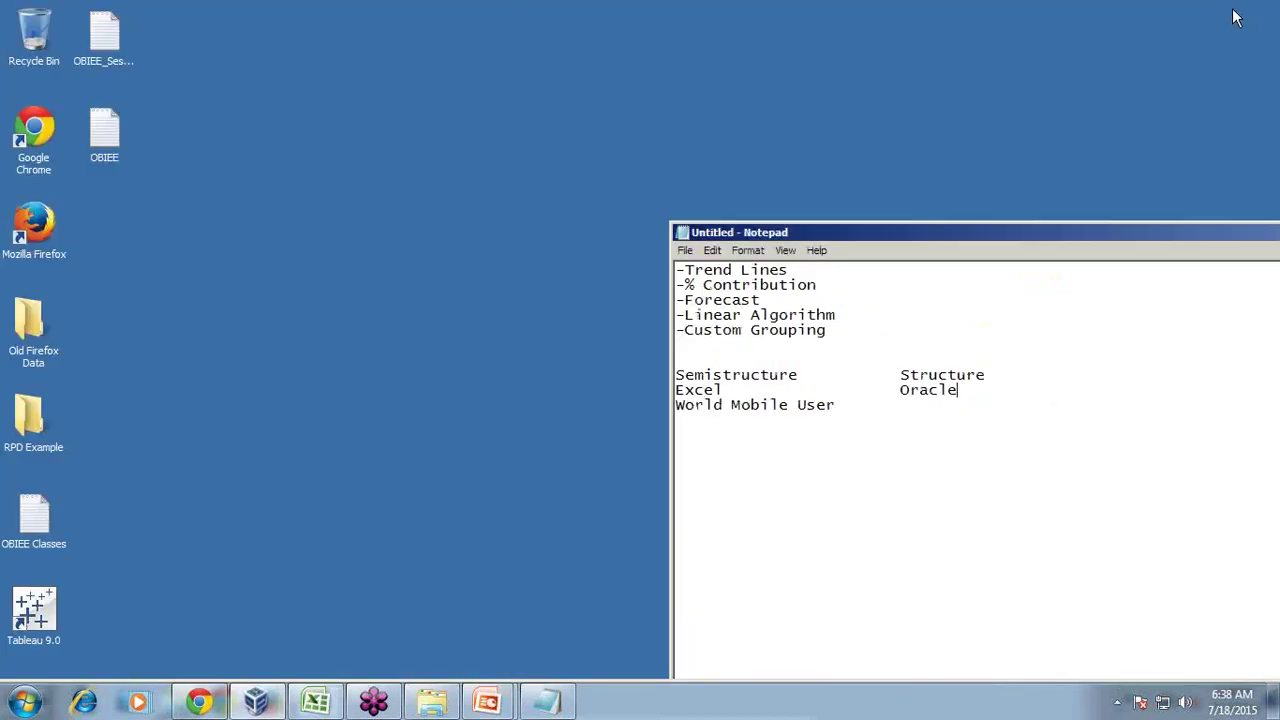
{"action": "left_click", "coordinate": [48, 605]}
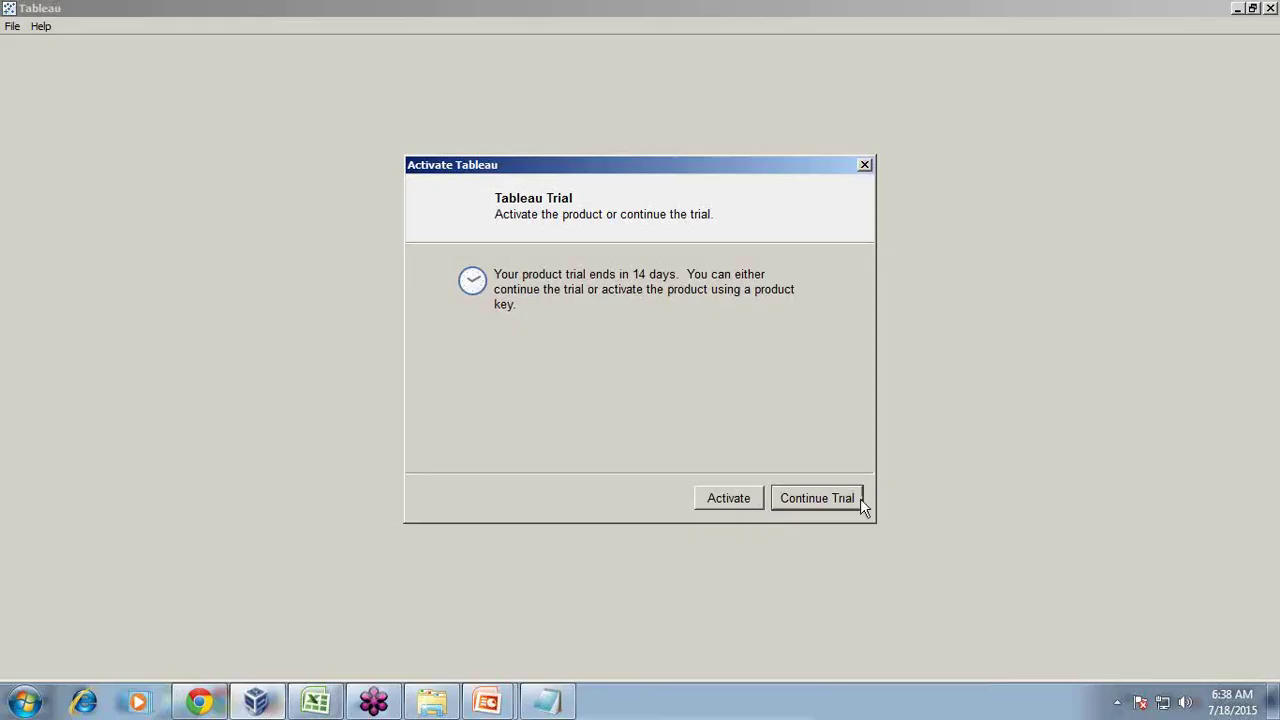
{"action": "left_click", "coordinate": [836, 503]}
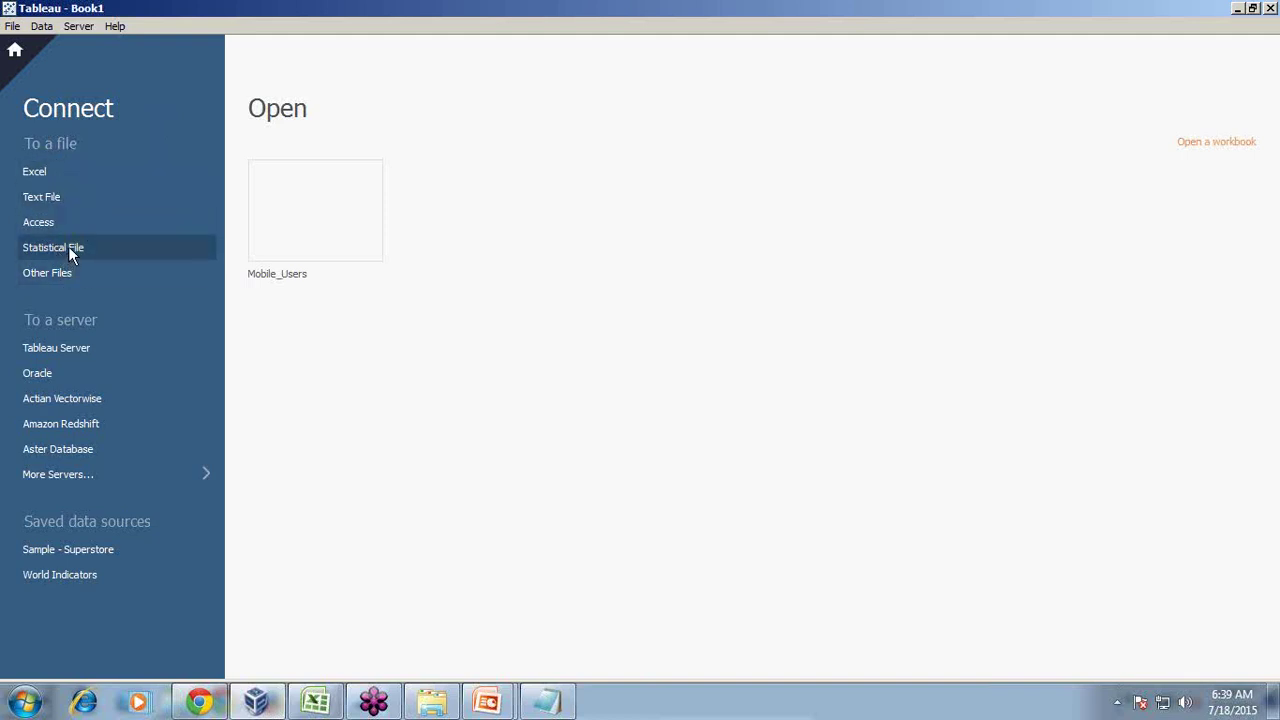
{"action": "left_click", "coordinate": [204, 478]}
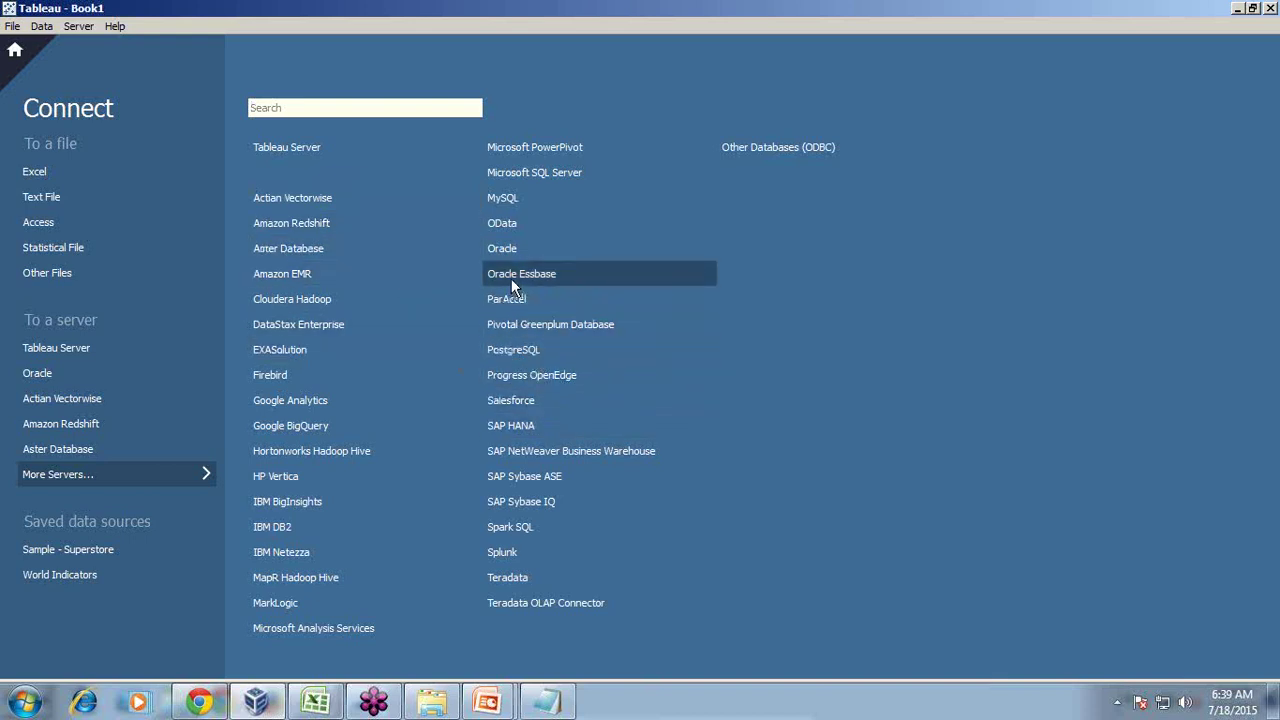
{"action": "left_click", "coordinate": [42, 168]}
Open country-wise-mobile-users.xlsx and check the Country column's geographic type in the Sheet1 preview
{"action": "left_click", "coordinate": [273, 151]}
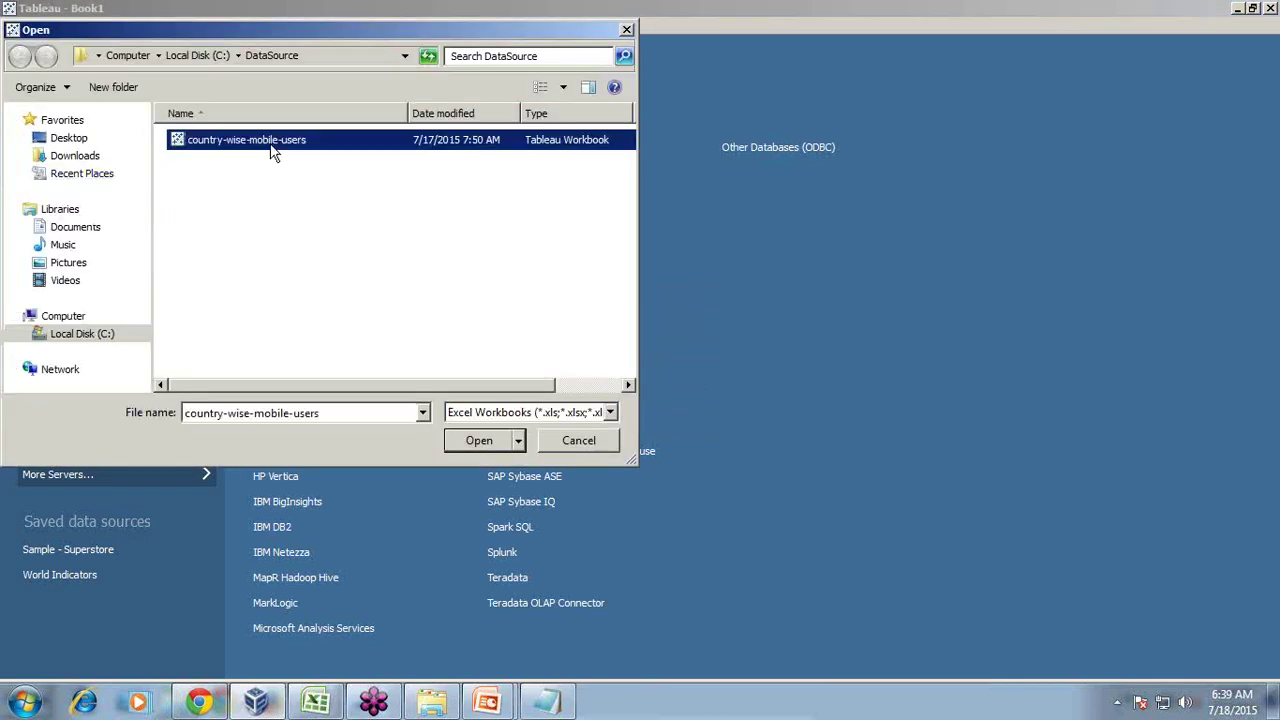
{"action": "left_click", "coordinate": [479, 441]}
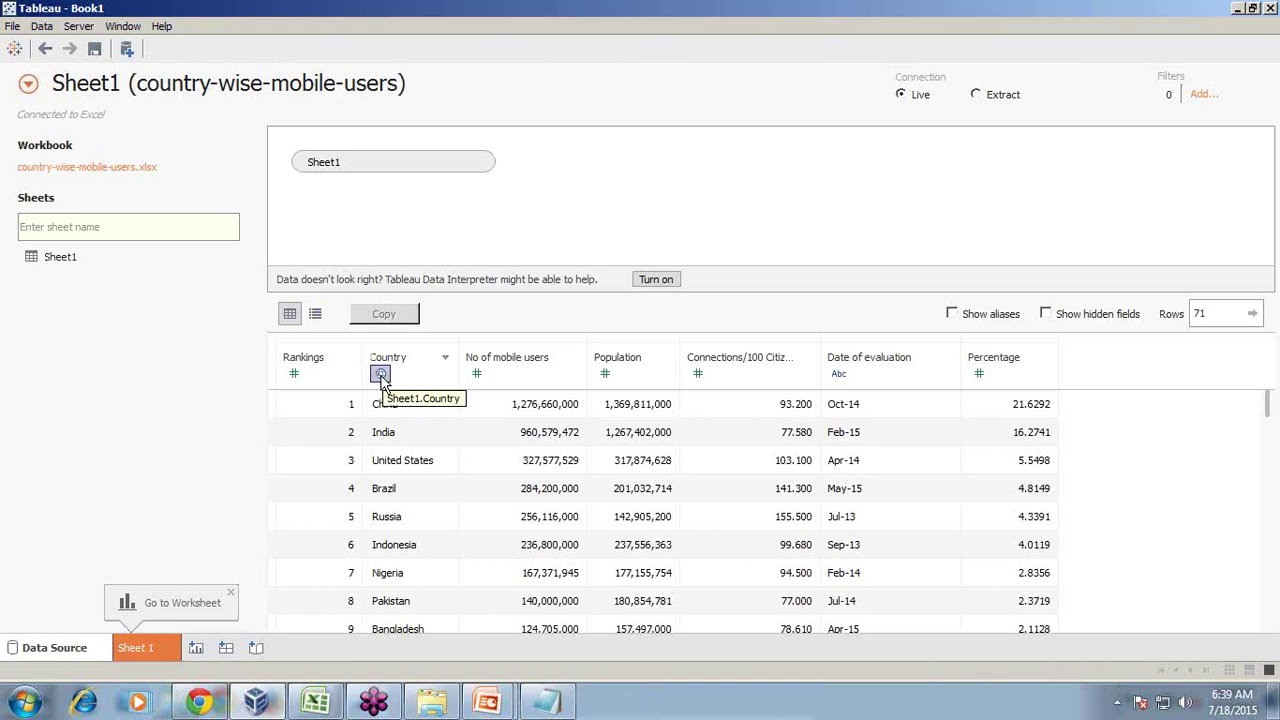
{"action": "left_click", "coordinate": [380, 375]}
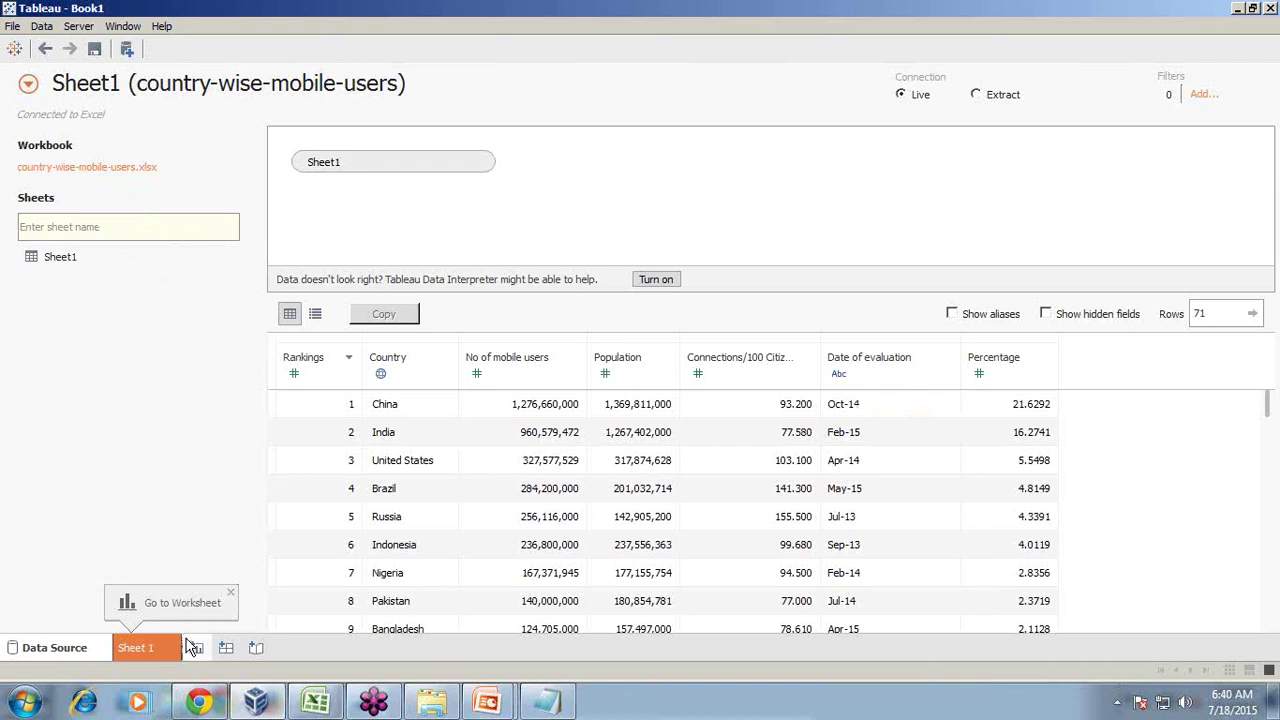
Add an Oracle connection to server localhost, service orcl, port 1521
{"action": "left_click", "coordinate": [126, 50]}
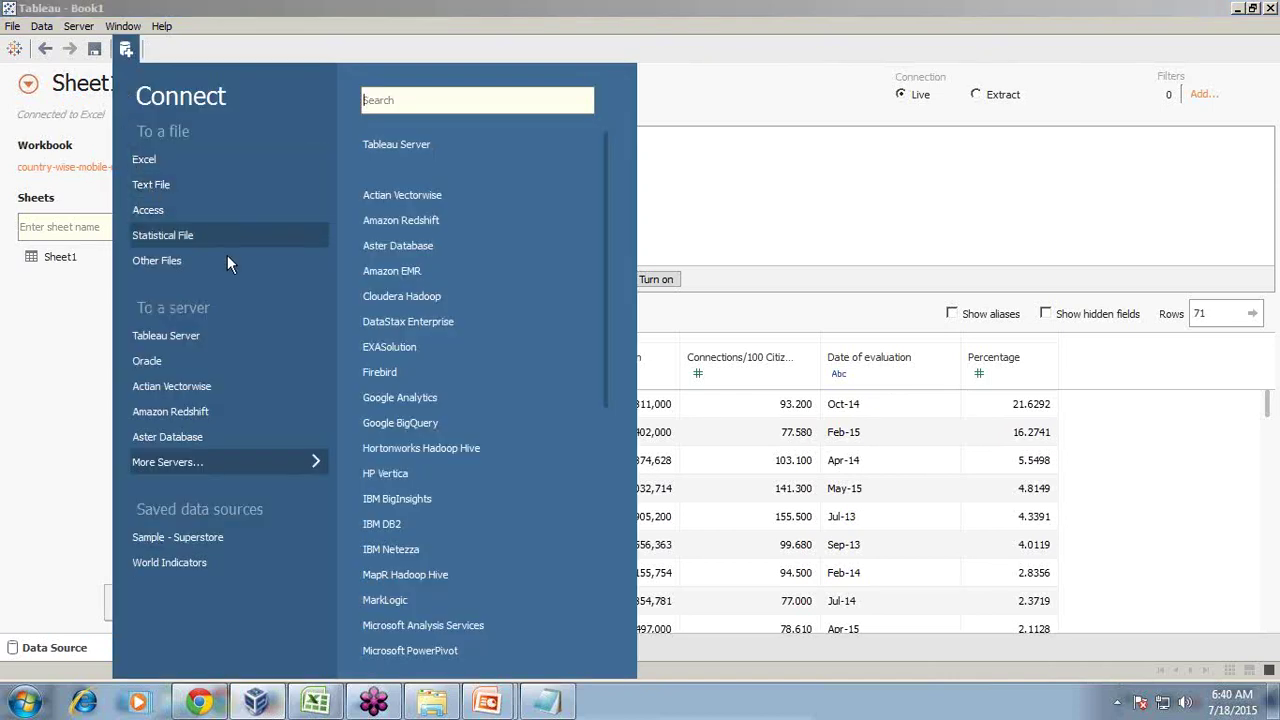
{"action": "left_click", "coordinate": [156, 361]}
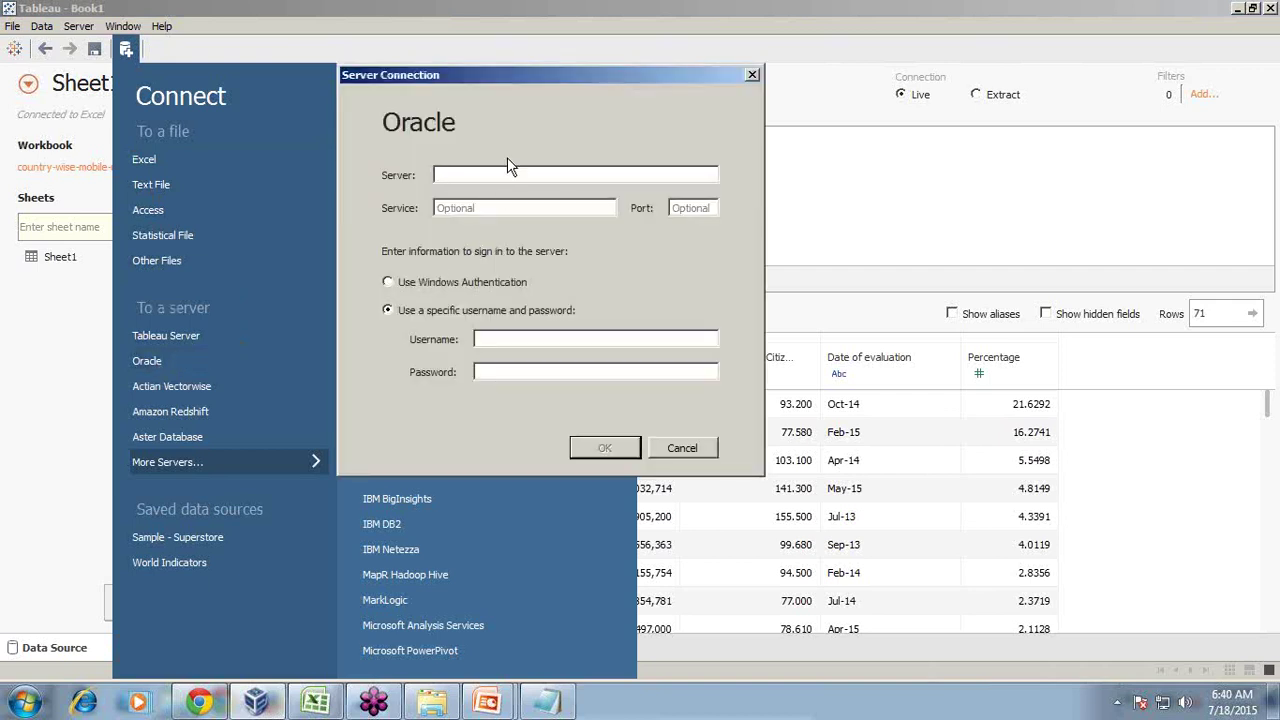
{"action": "type", "text": "localhost"}
{"action": "key", "text": "Tab"}
{"action": "type", "text": "orcl"}
{"action": "key", "text": "Tab"}
{"action": "type", "text": "1521"}
{"action": "type", "text": "sr"}
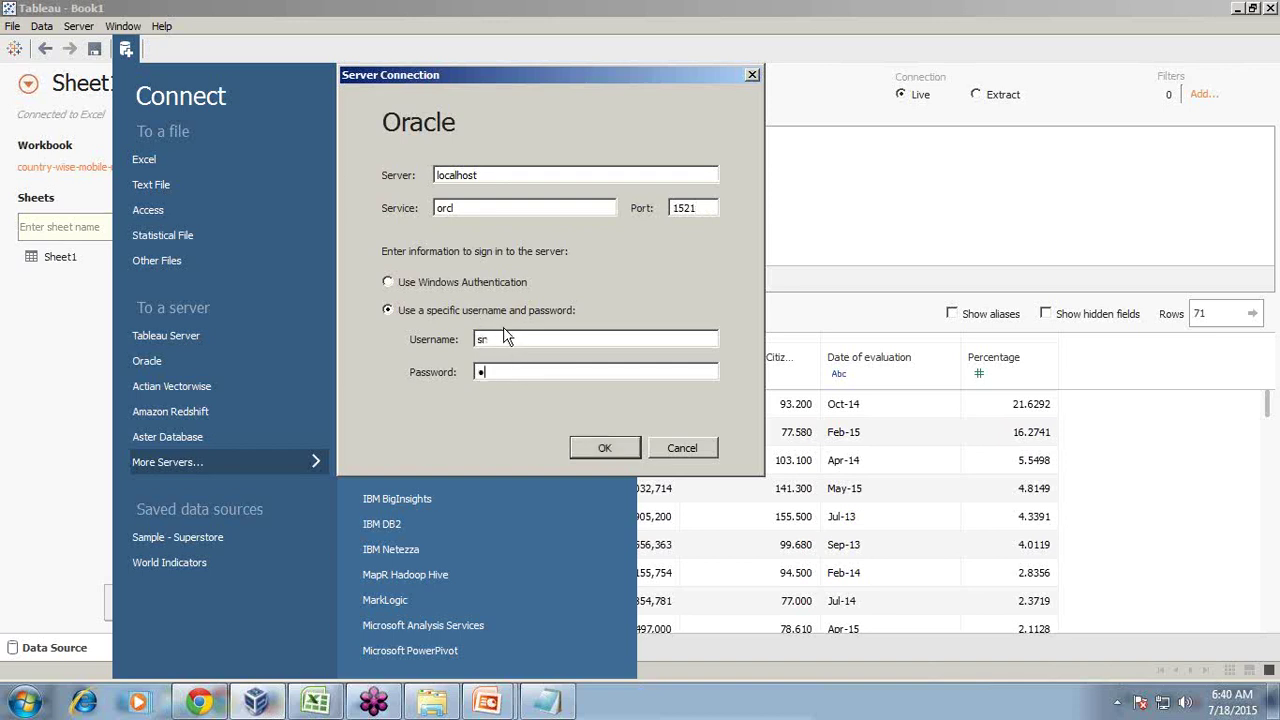
{"action": "key", "text": "Return"}
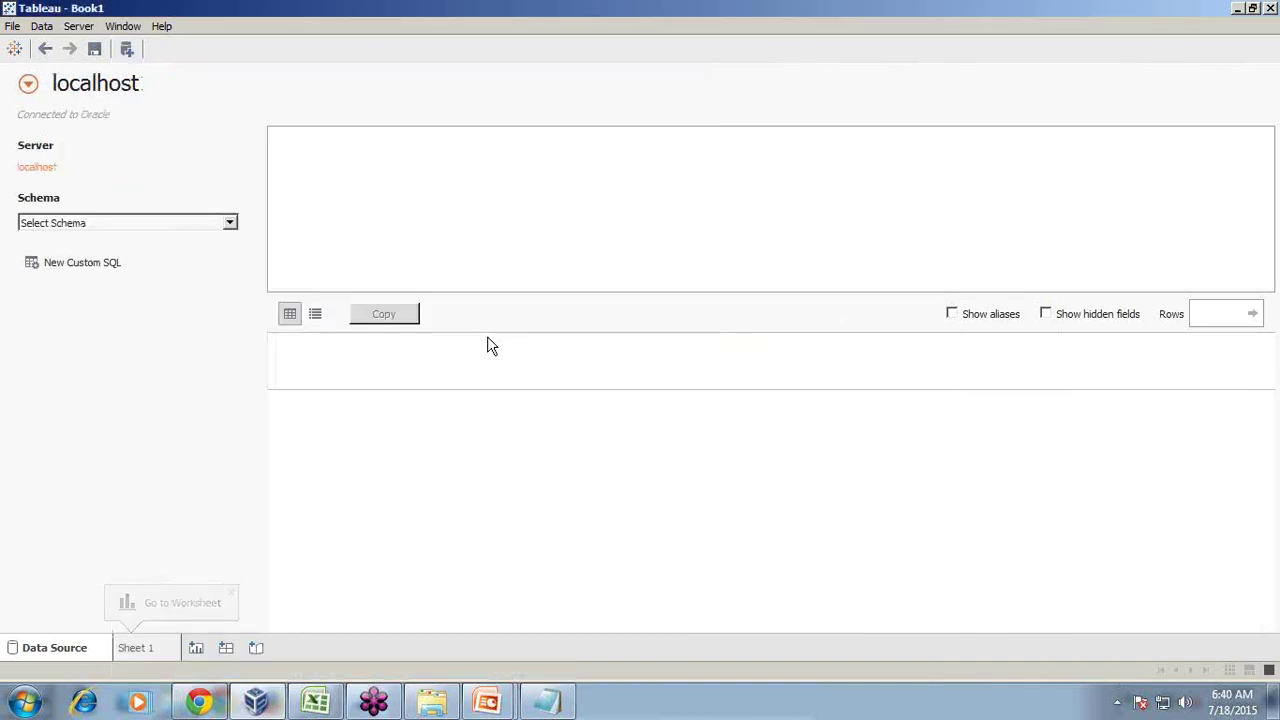
Search the Oracle schema list for 'sh'
{"action": "left_click", "coordinate": [229, 223]}
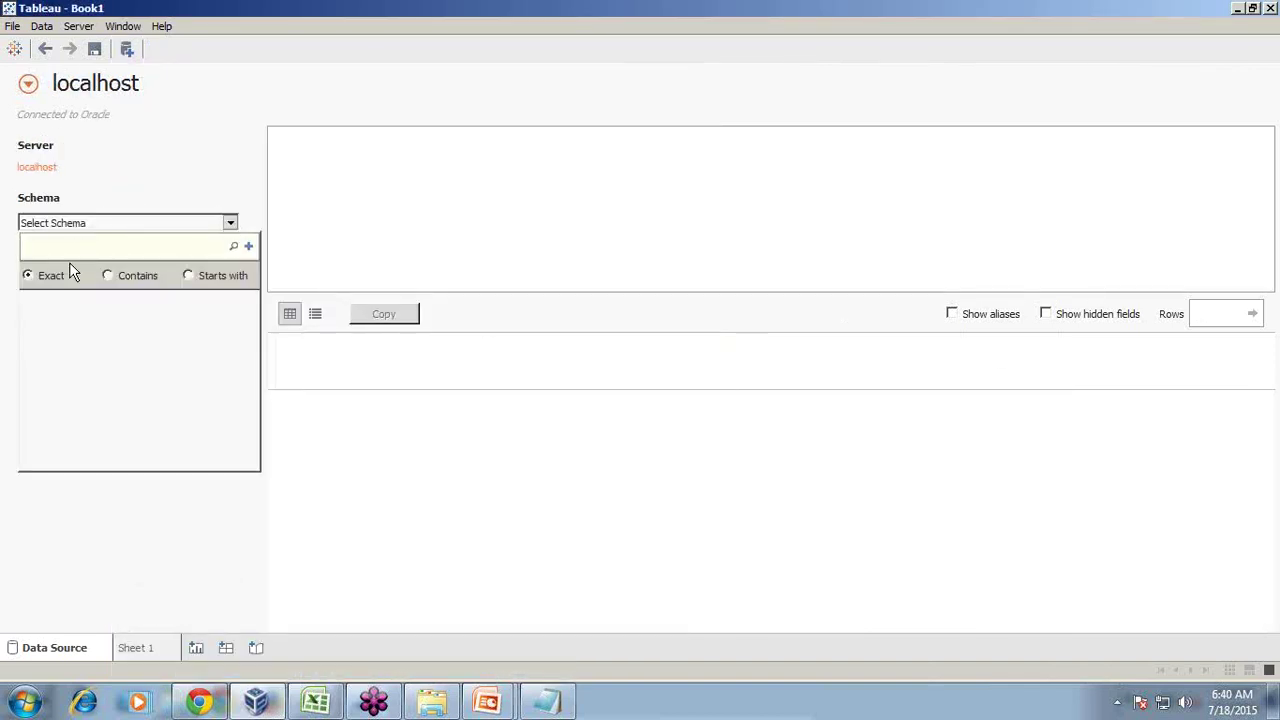
{"action": "type", "text": "sh"}
{"action": "left_click", "coordinate": [233, 247]}
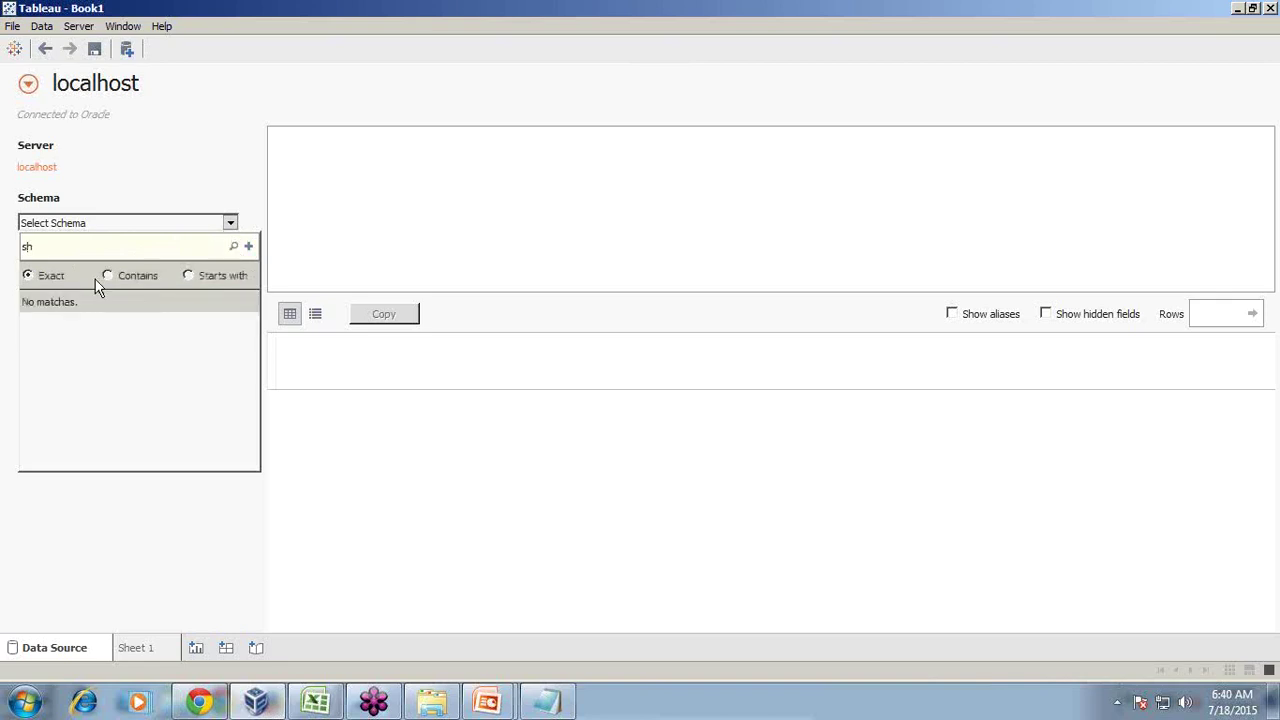
{"action": "left_click", "coordinate": [231, 224]}
{"action": "left_click", "coordinate": [228, 224]}
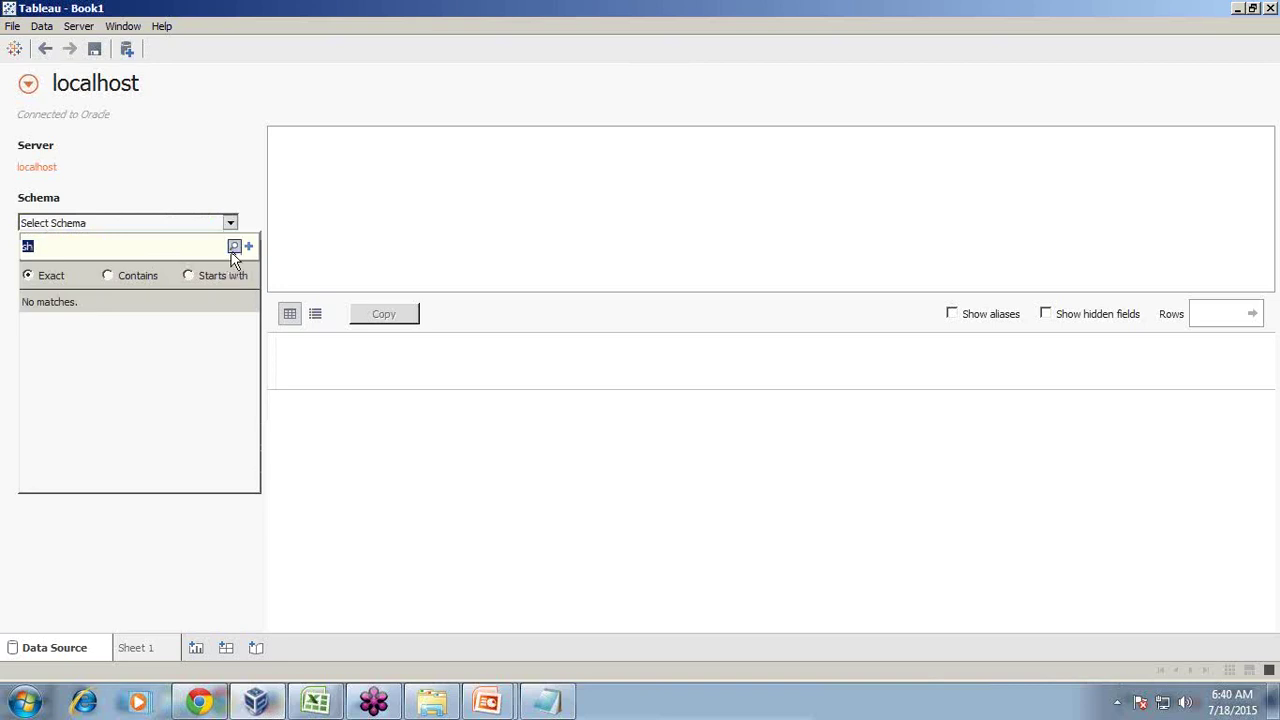
{"action": "left_click", "coordinate": [233, 247]}
{"action": "left_click", "coordinate": [120, 223]}
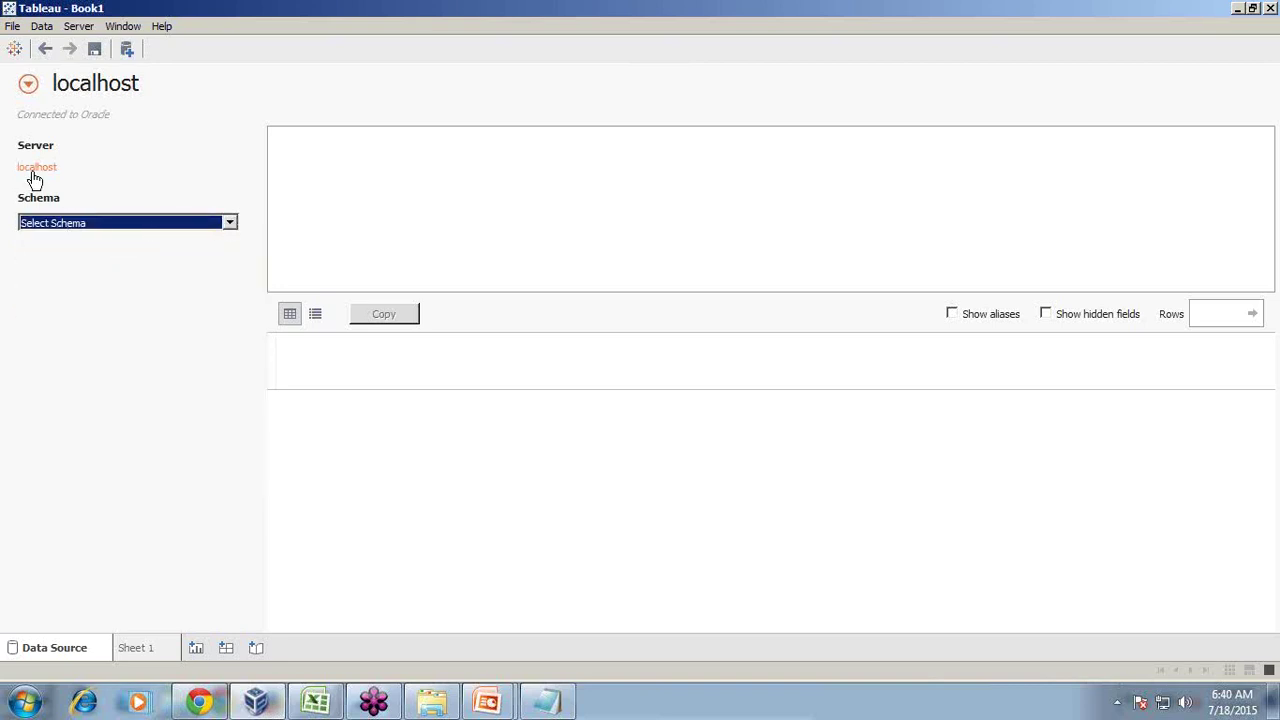
Edit the Oracle connection, replace the stored password, and reconnect
{"action": "left_click", "coordinate": [38, 168]}
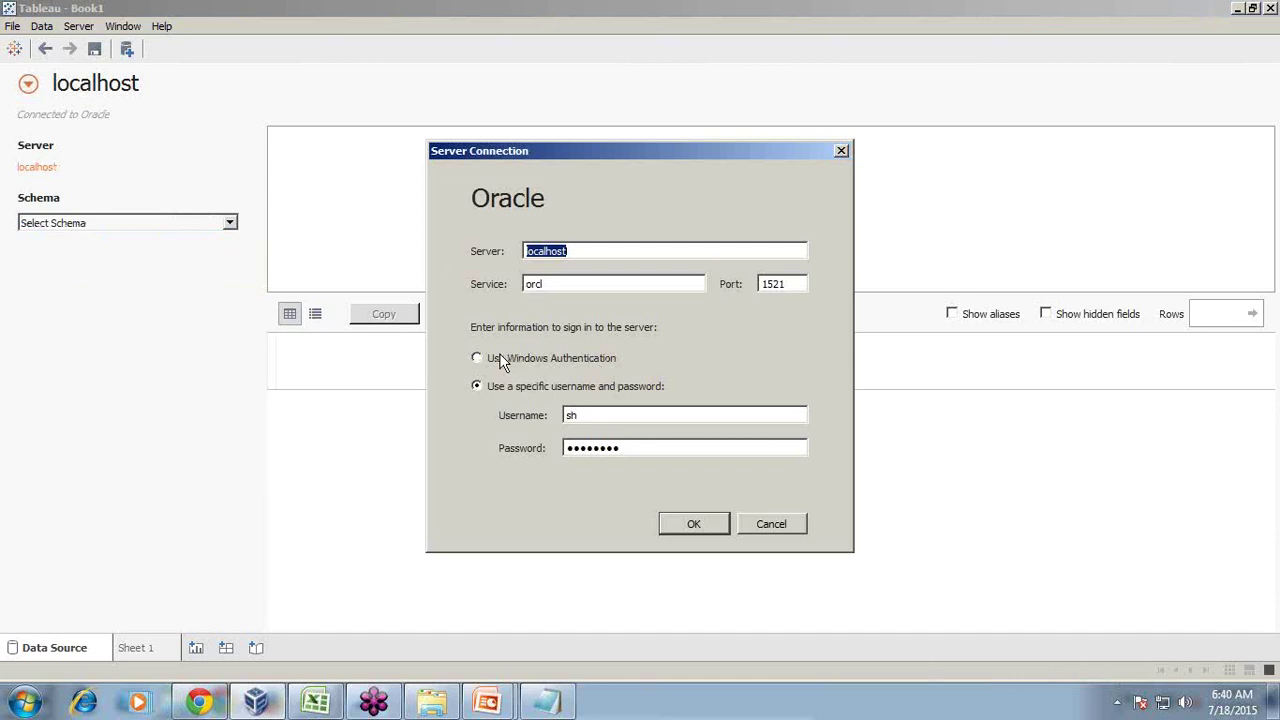
{"action": "left_click", "coordinate": [600, 255]}
{"action": "left_click_drag", "start_coordinate": [632, 451], "coordinate": [530, 447]}
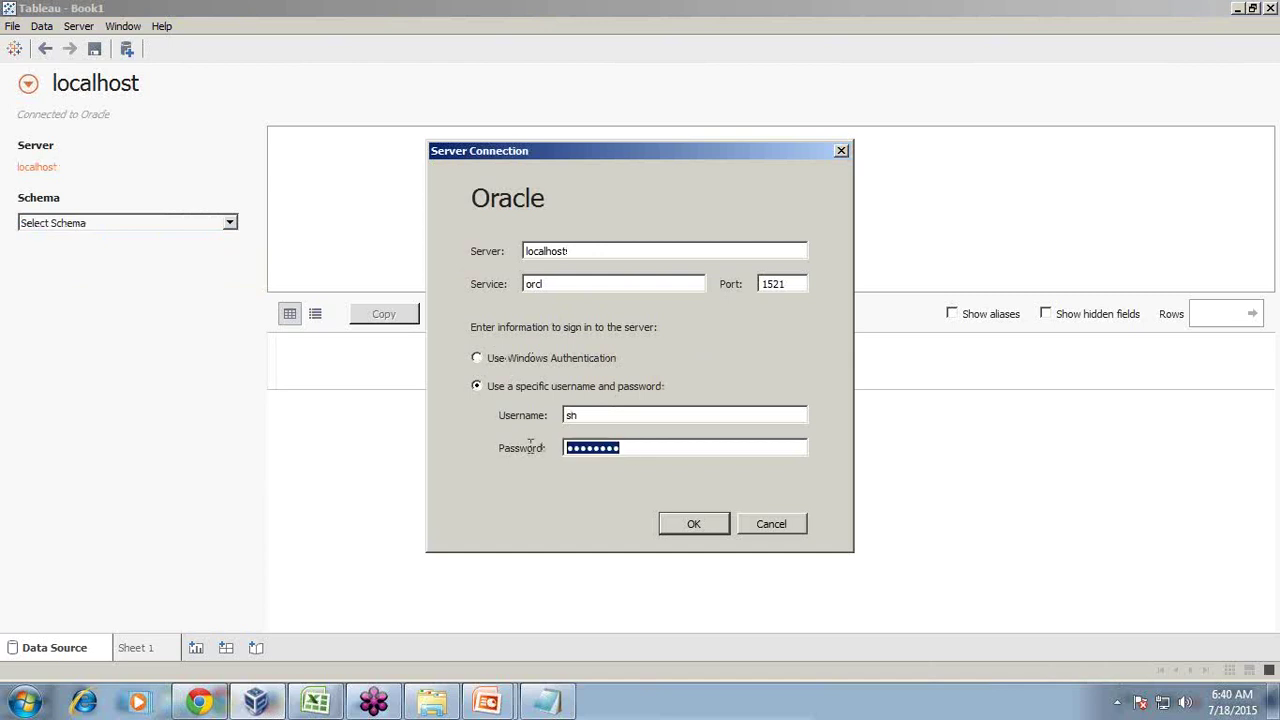
{"action": "type", "text": "sh"}
{"action": "left_click", "coordinate": [695, 524]}
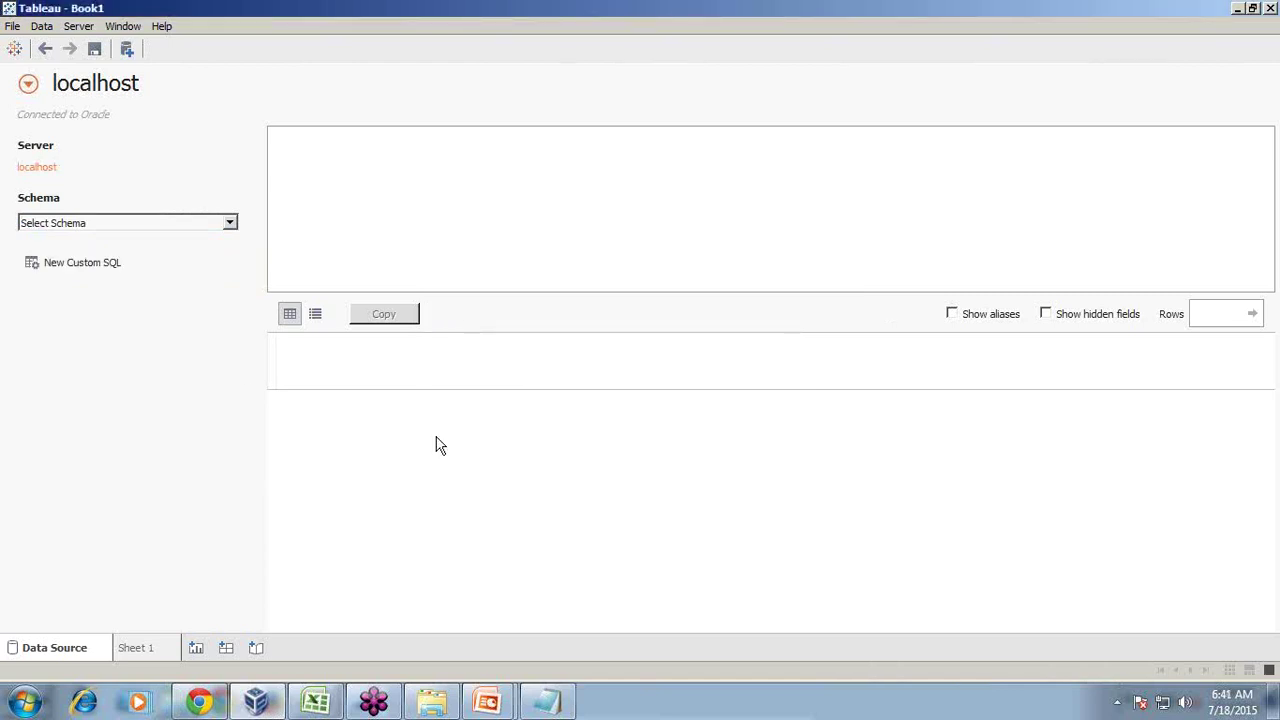
Search schemas for 'sh' with starts-with and contains matching, then create blank Sheet 2
{"action": "left_click", "coordinate": [230, 224]}
{"action": "type", "text": "sh"}
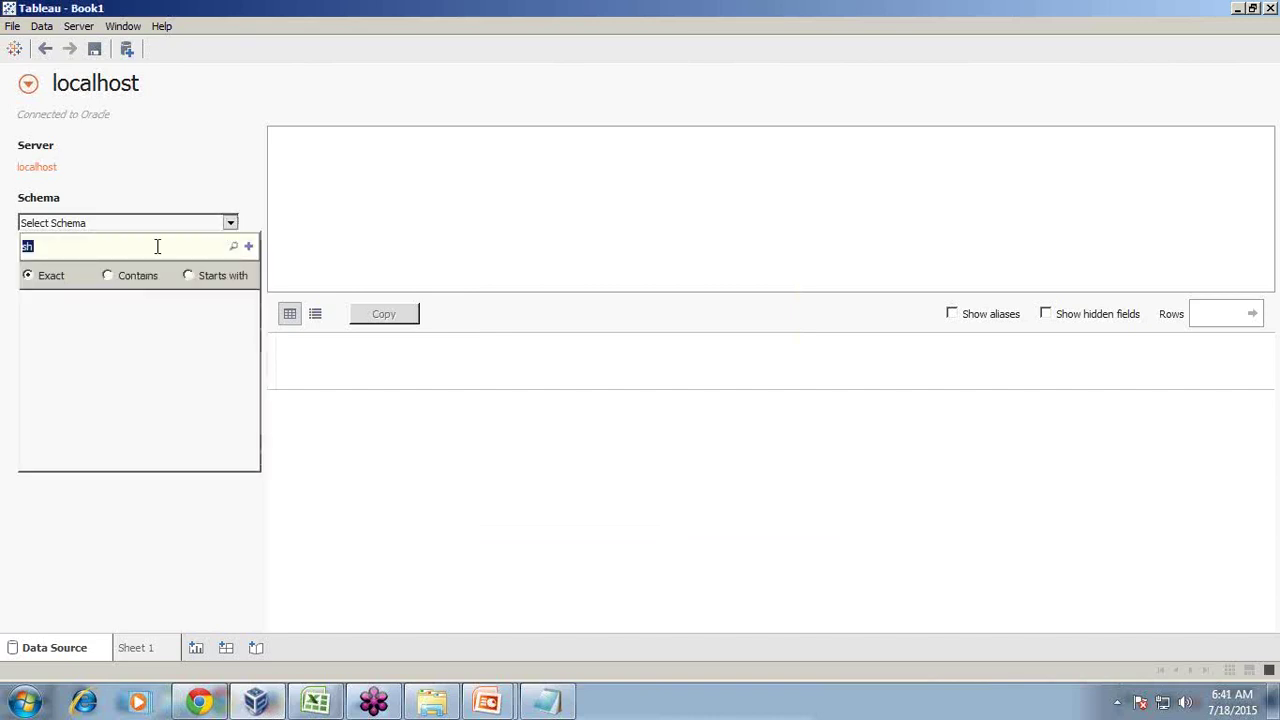
{"action": "left_click", "coordinate": [194, 276]}
{"action": "left_click", "coordinate": [233, 247]}
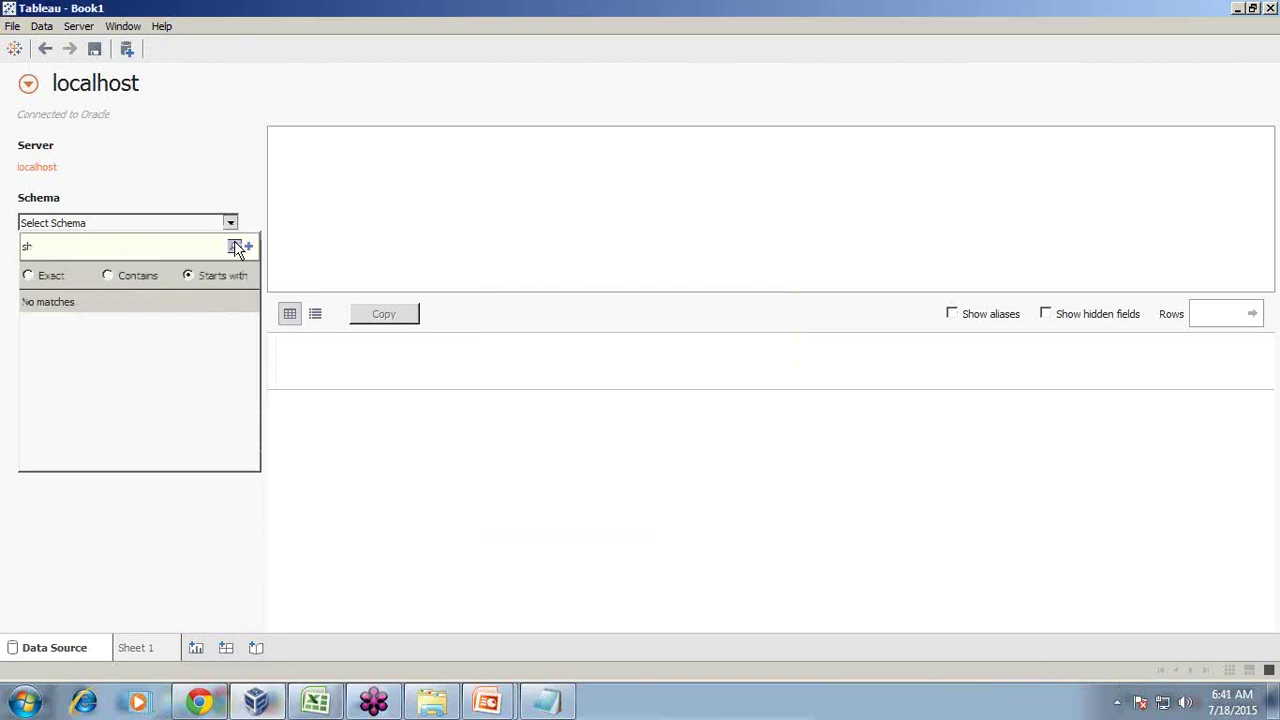
{"action": "left_click", "coordinate": [112, 275]}
{"action": "left_click", "coordinate": [237, 246]}
{"action": "left_click", "coordinate": [126, 48]}
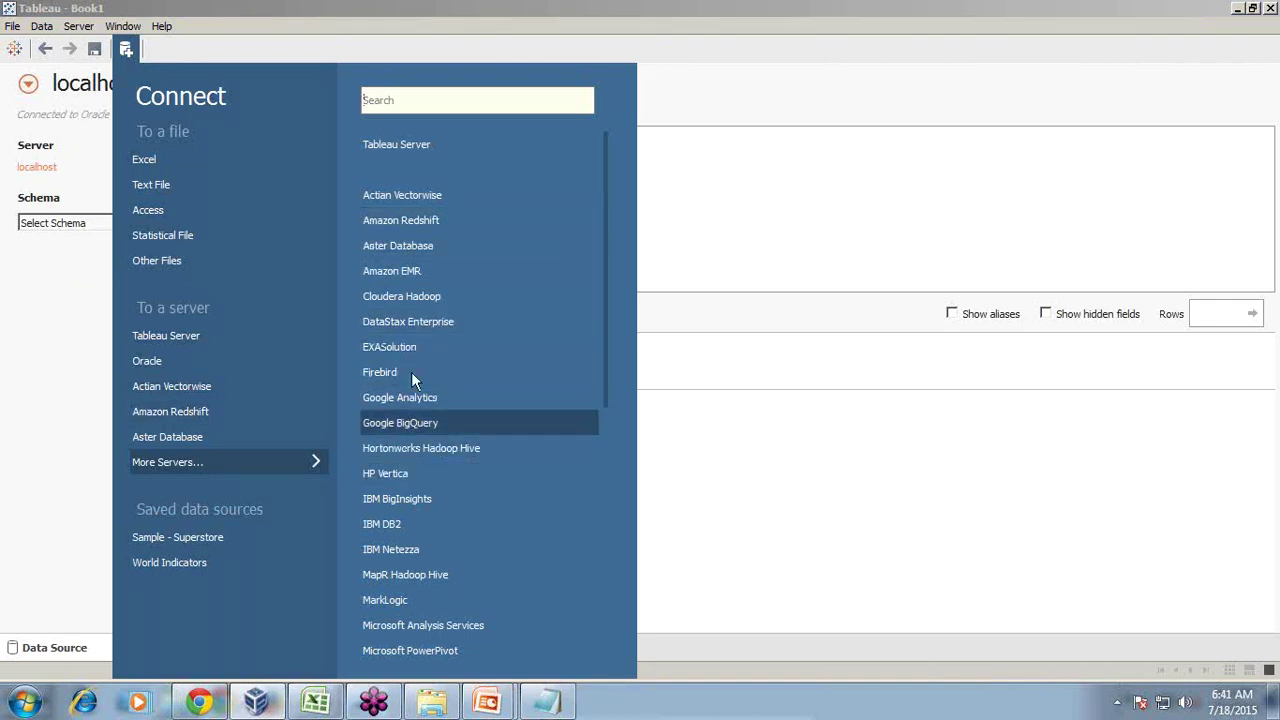
{"action": "left_click", "coordinate": [482, 8]}
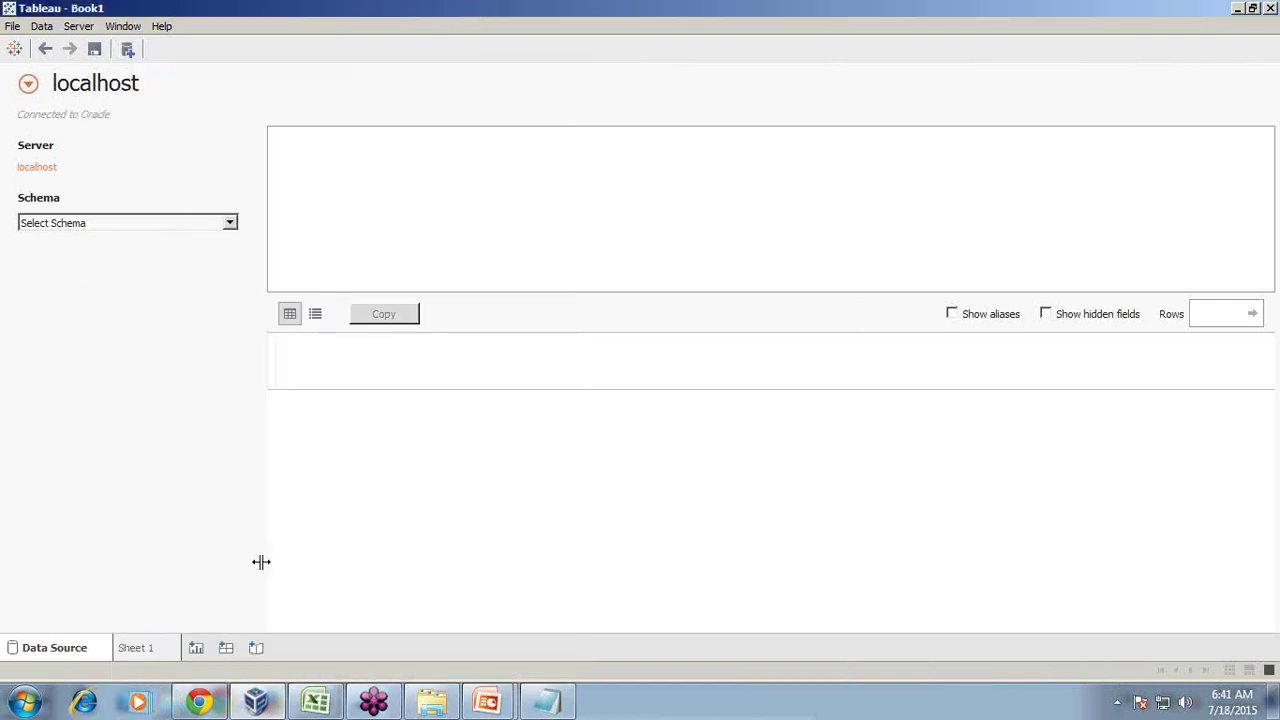
{"action": "left_click", "coordinate": [195, 649]}
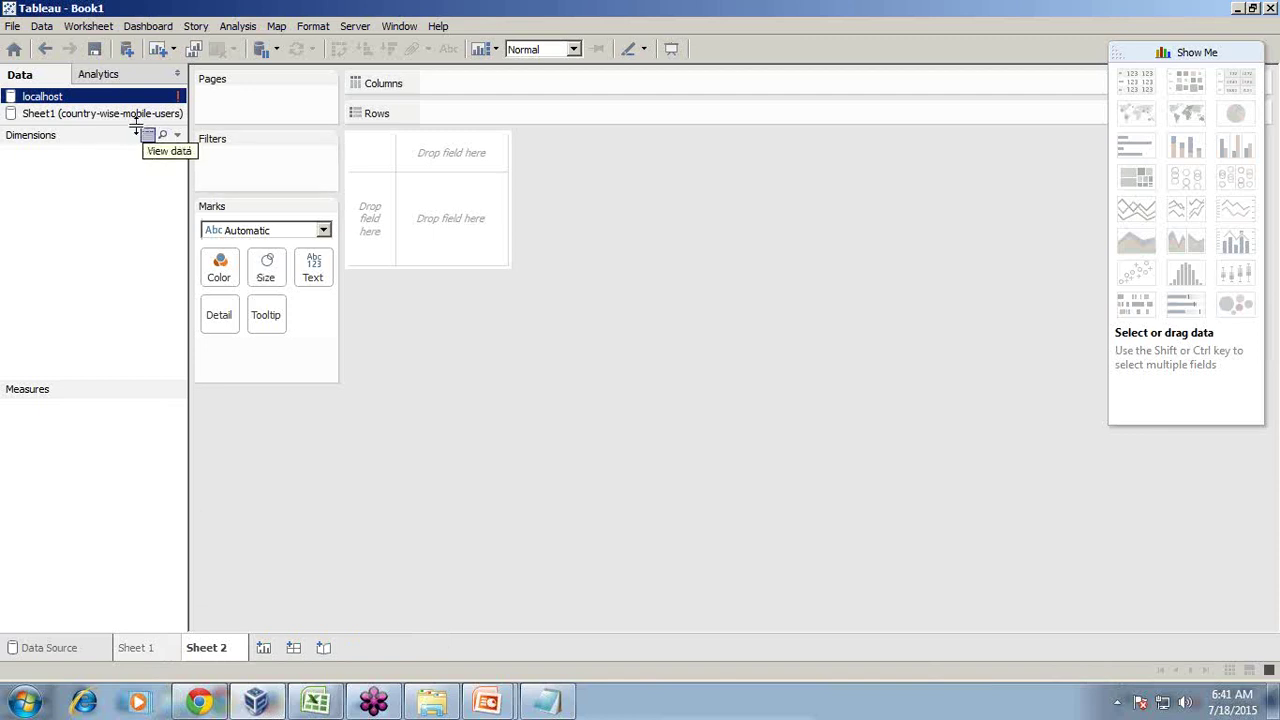
Select the country-wise-mobile-users Sheet1 data source instead of localhost
{"action": "left_click", "coordinate": [100, 115]}
{"action": "left_click", "coordinate": [82, 102]}
{"action": "left_click", "coordinate": [79, 112]}
{"action": "left_click", "coordinate": [157, 95]}
{"action": "left_click", "coordinate": [36, 116]}
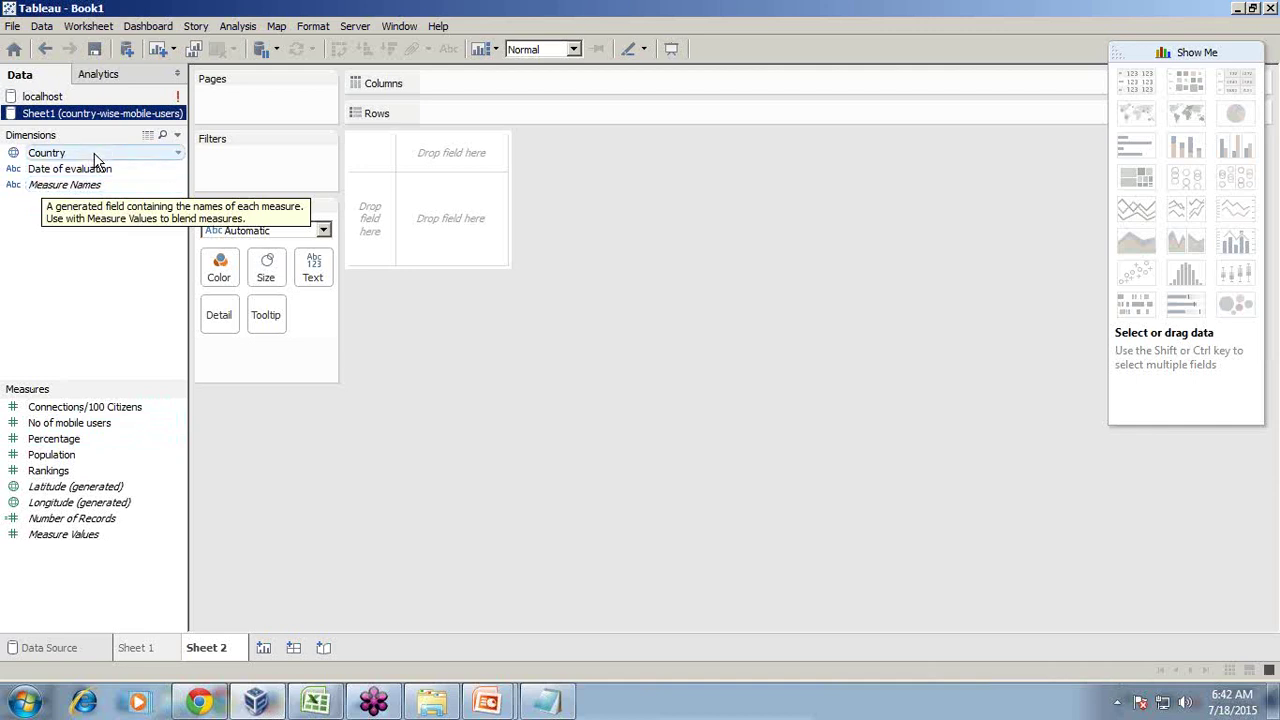
Put Country on the Rows shelf to list 71 countries and check its pill menu
{"action": "left_click_drag", "start_coordinate": [63, 156], "coordinate": [437, 115]}
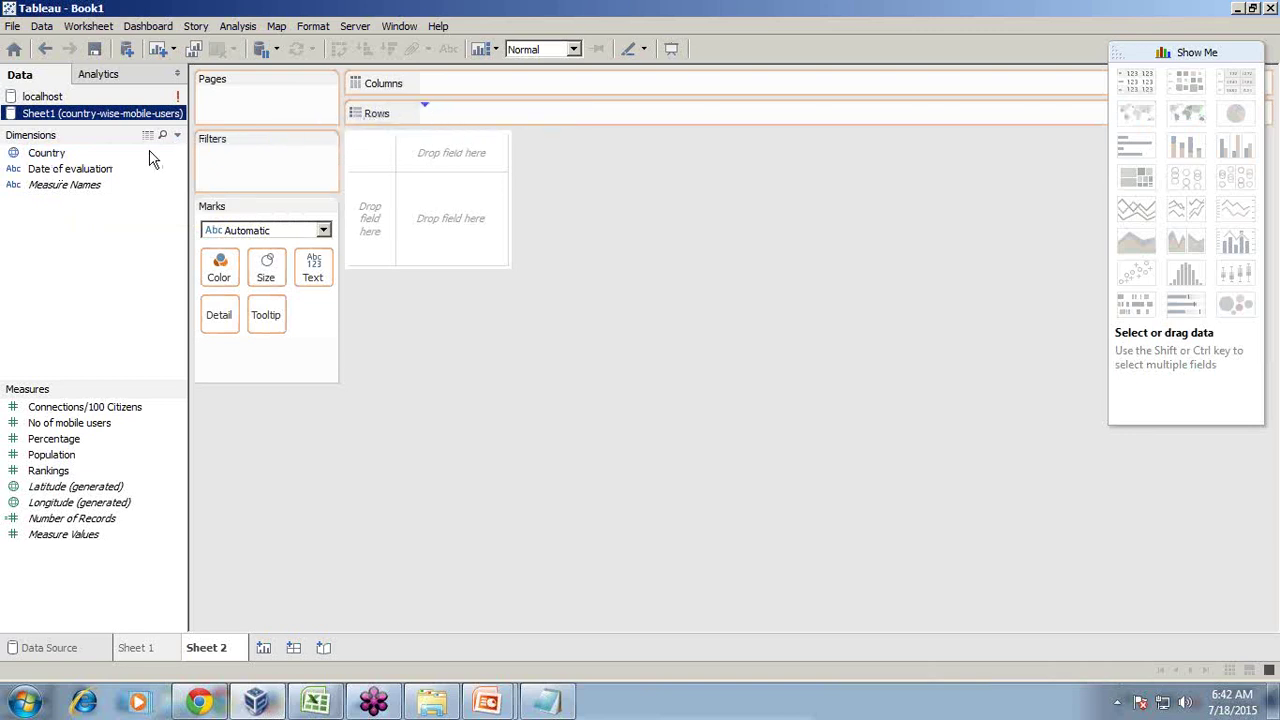
{"action": "double_click", "coordinate": [96, 150]}
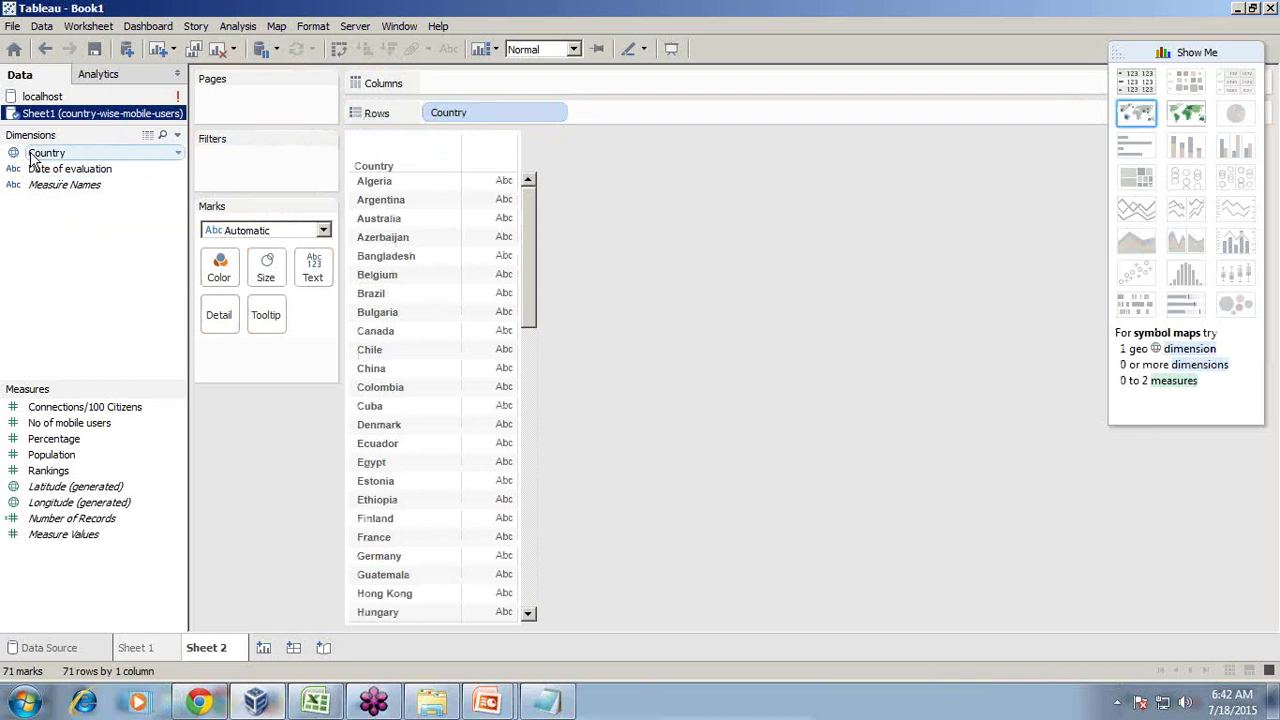
{"action": "left_click", "coordinate": [553, 112]}
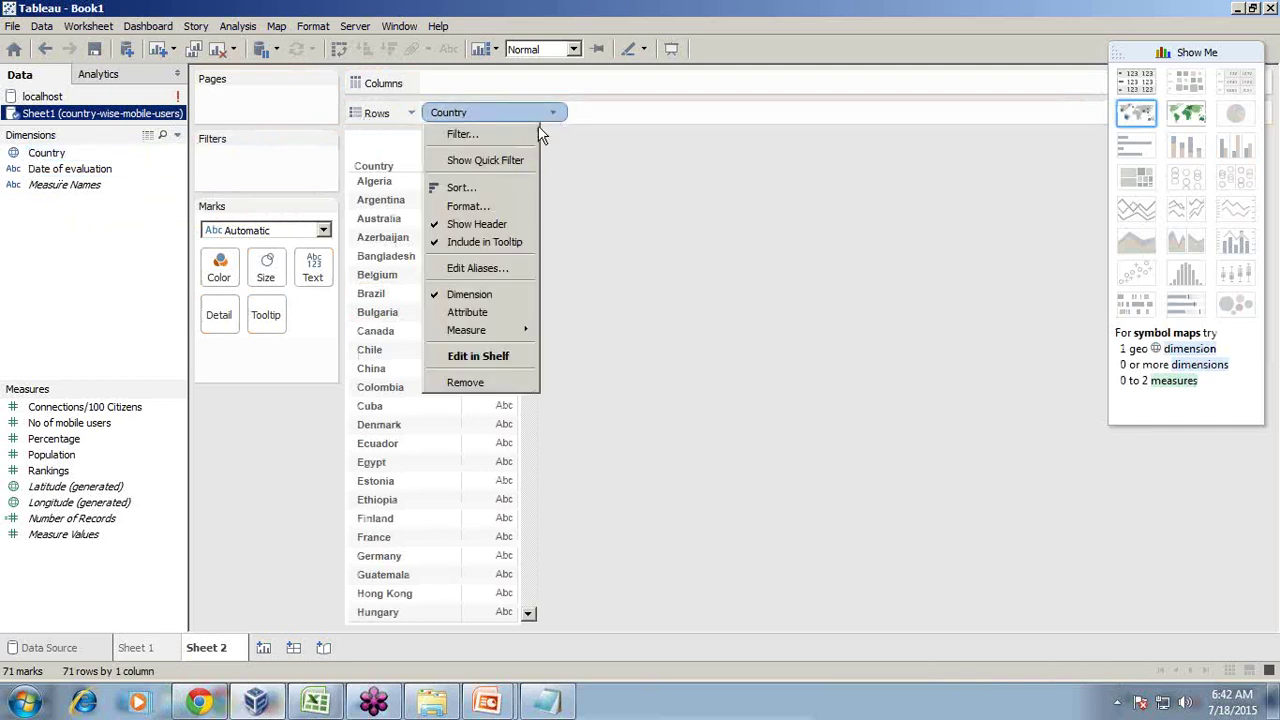
{"action": "left_click", "coordinate": [455, 113]}
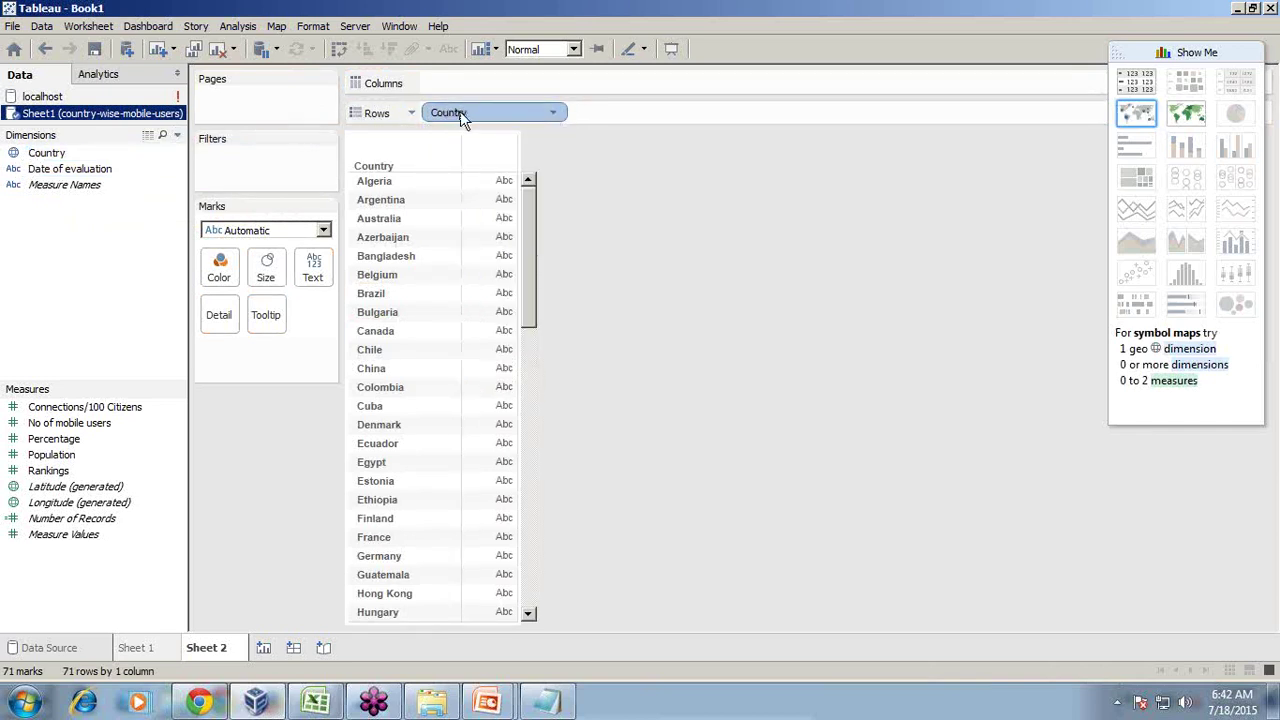
{"action": "left_click", "coordinate": [553, 113]}
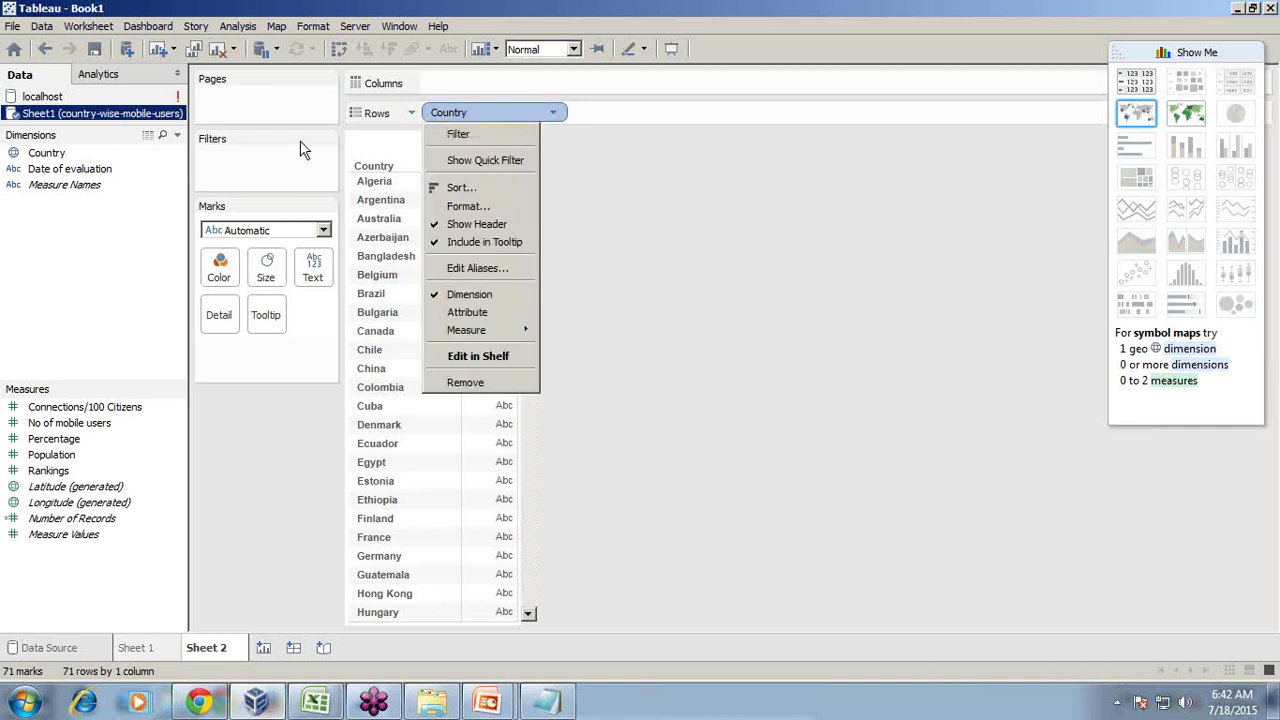
{"action": "left_click", "coordinate": [66, 428]}
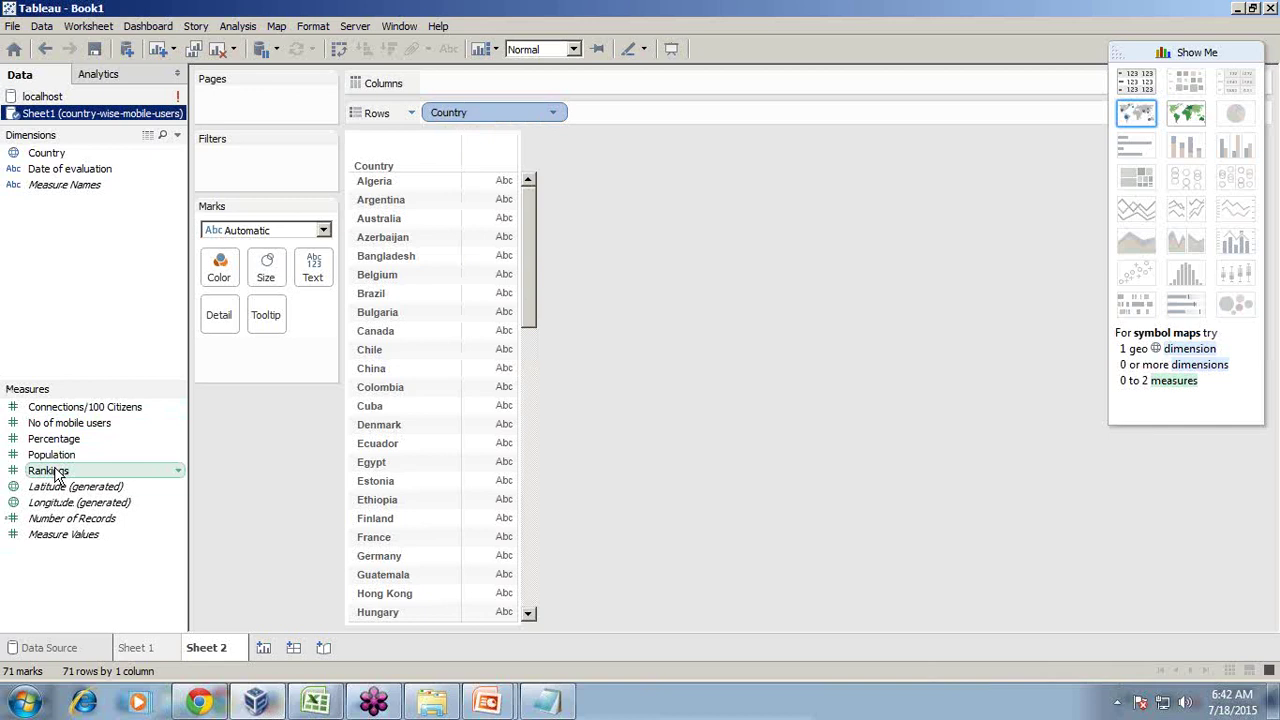
Add SUM(Population) per country, try other Show Me charts, then switch to a filled world map
{"action": "left_click", "coordinate": [66, 456]}
{"action": "left_click_drag", "start_coordinate": [66, 456], "coordinate": [490, 305]}
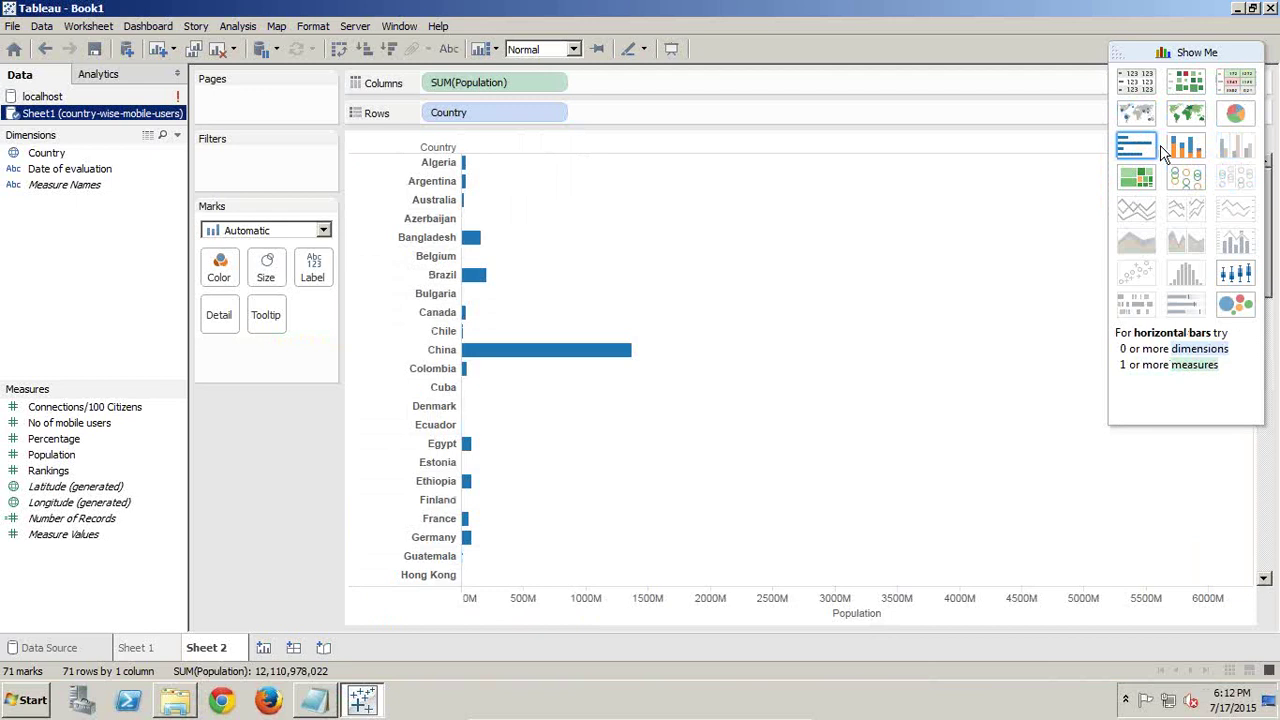
{"action": "left_click", "coordinate": [1186, 147]}
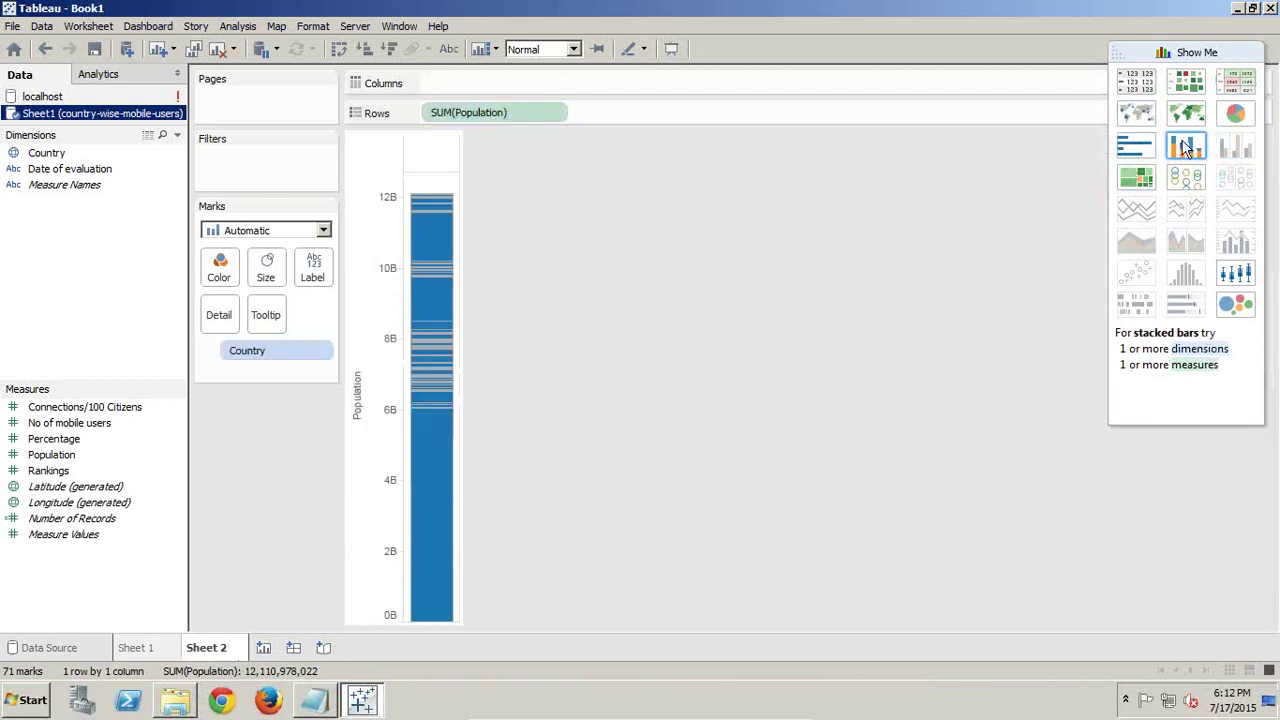
{"action": "left_click", "coordinate": [1233, 302]}
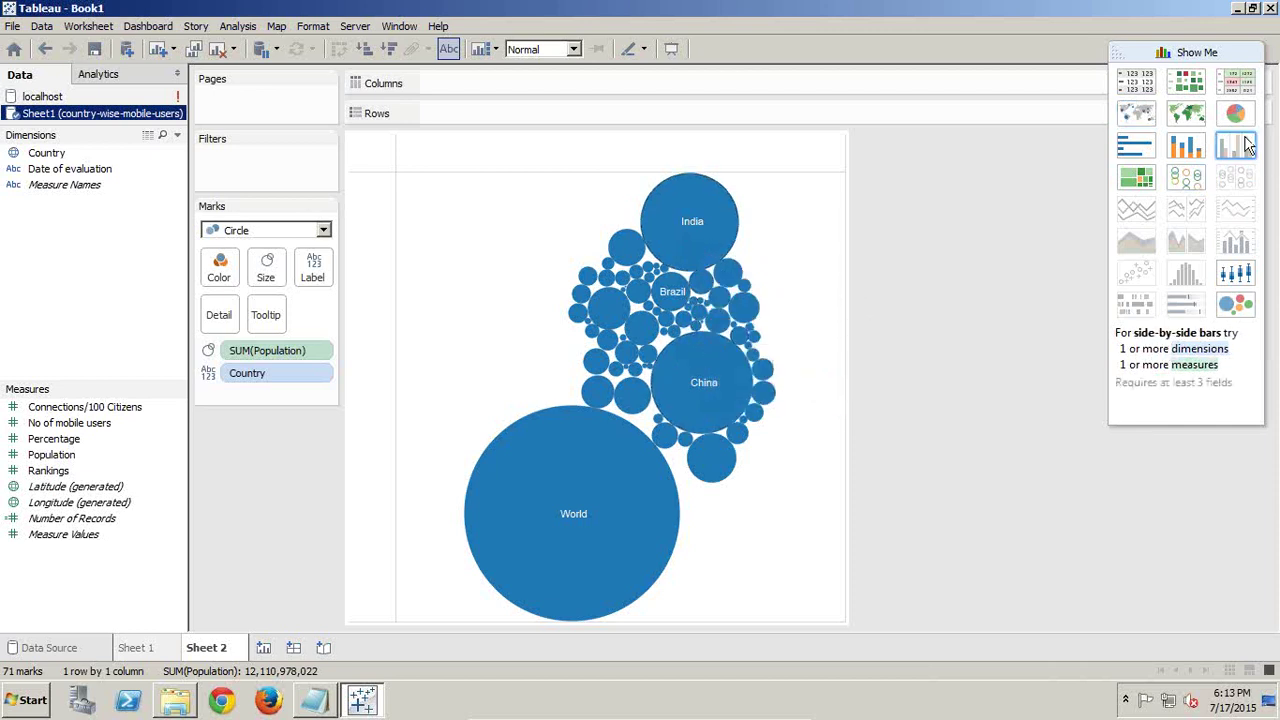
{"action": "left_click", "coordinate": [1197, 118]}
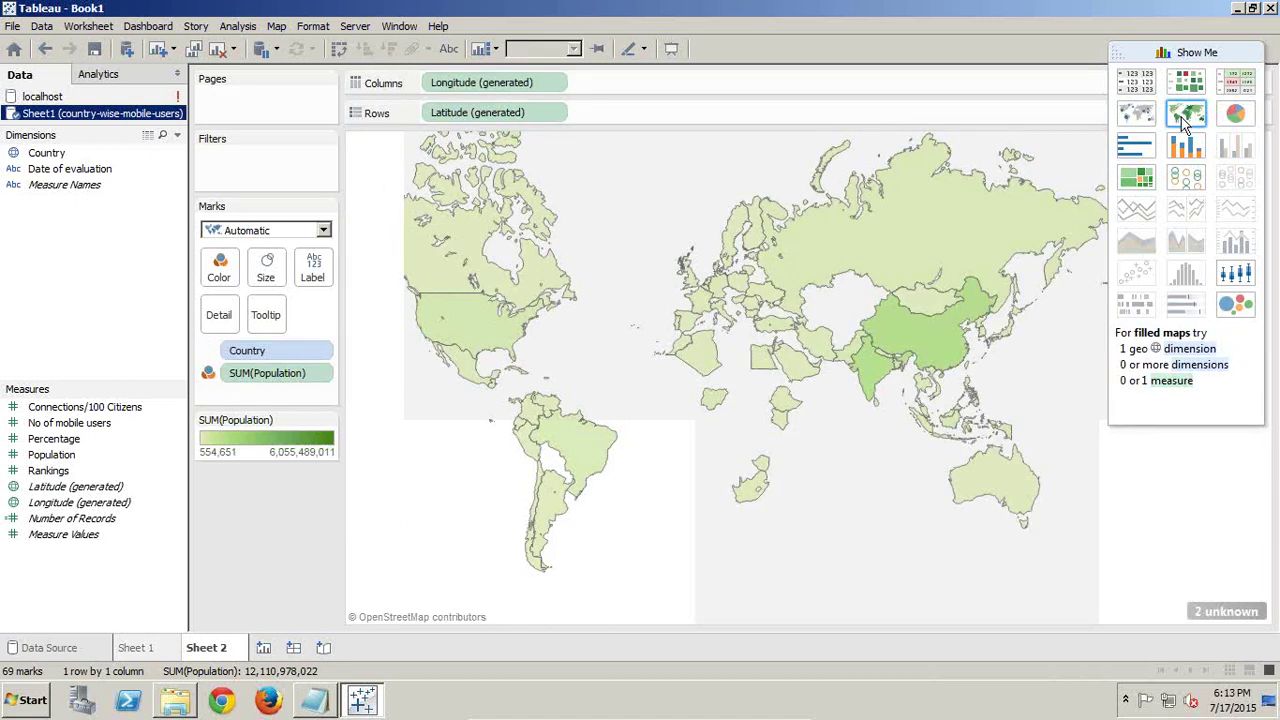
Dismiss the symbol-map warning and add No of mobile users as a second stacked filled map
{"action": "left_click", "coordinate": [1135, 113]}
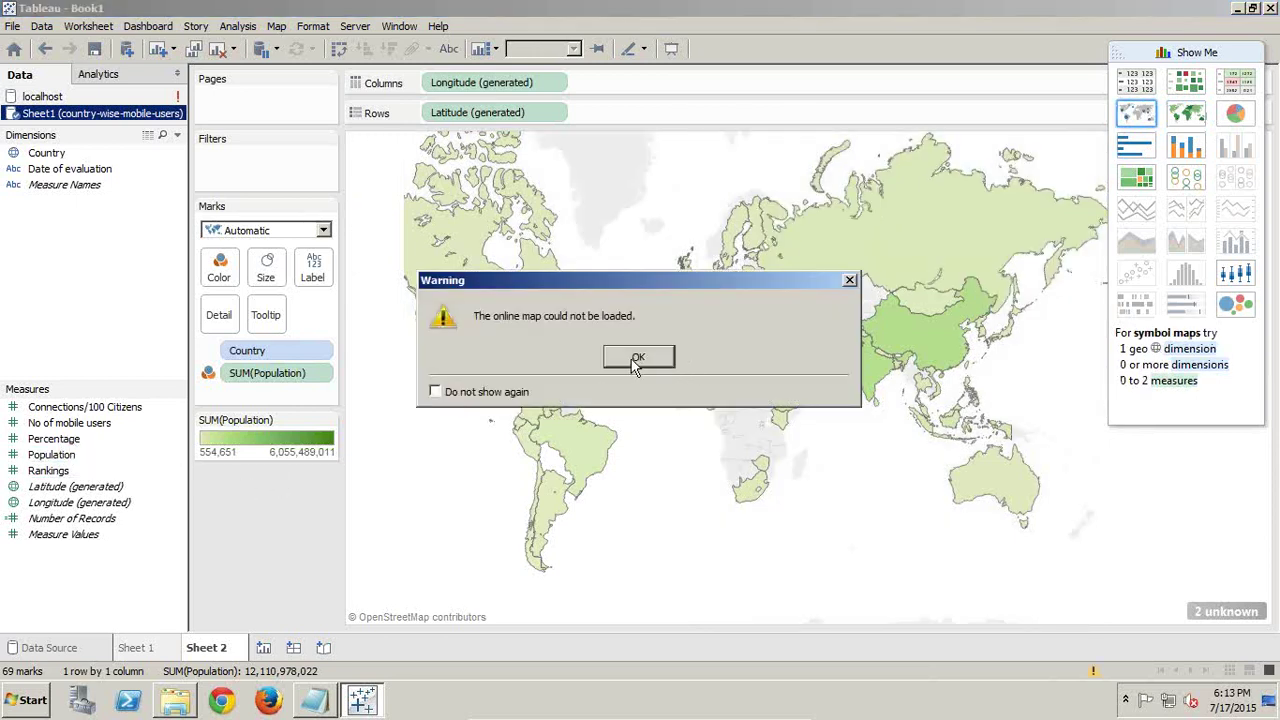
{"action": "left_click", "coordinate": [637, 358]}
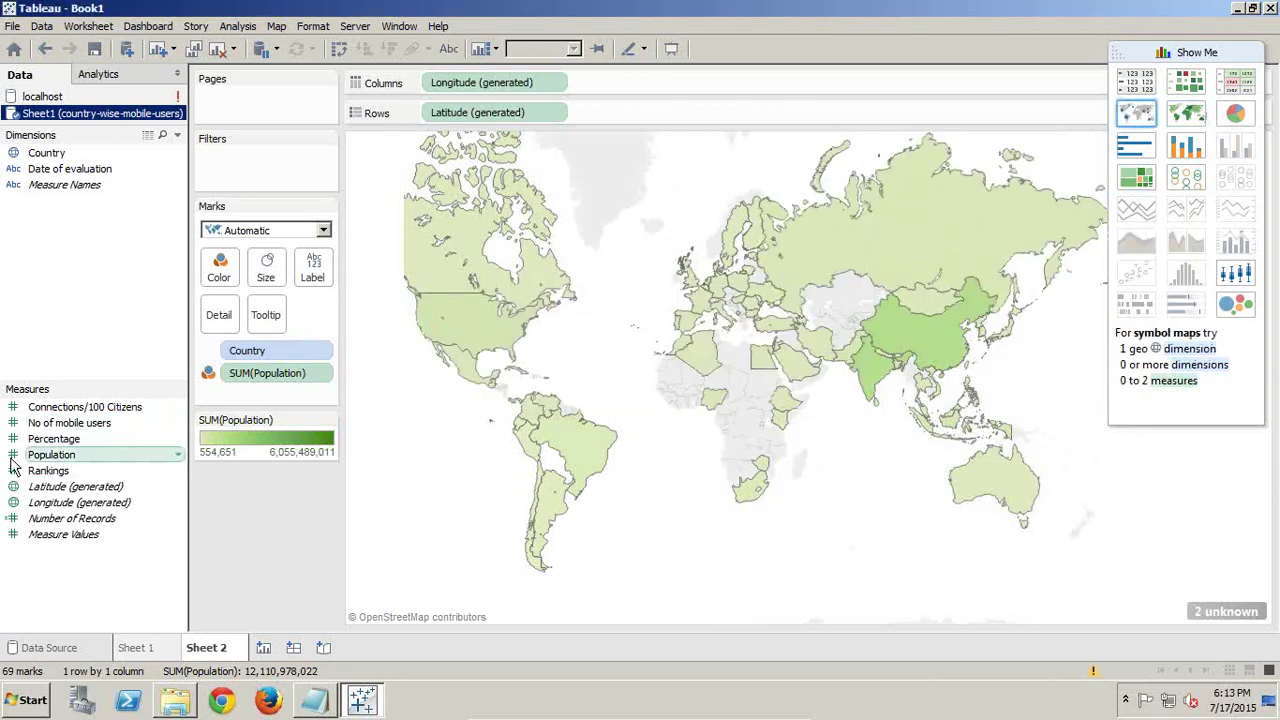
{"action": "left_click_drag", "start_coordinate": [72, 432], "coordinate": [484, 312]}
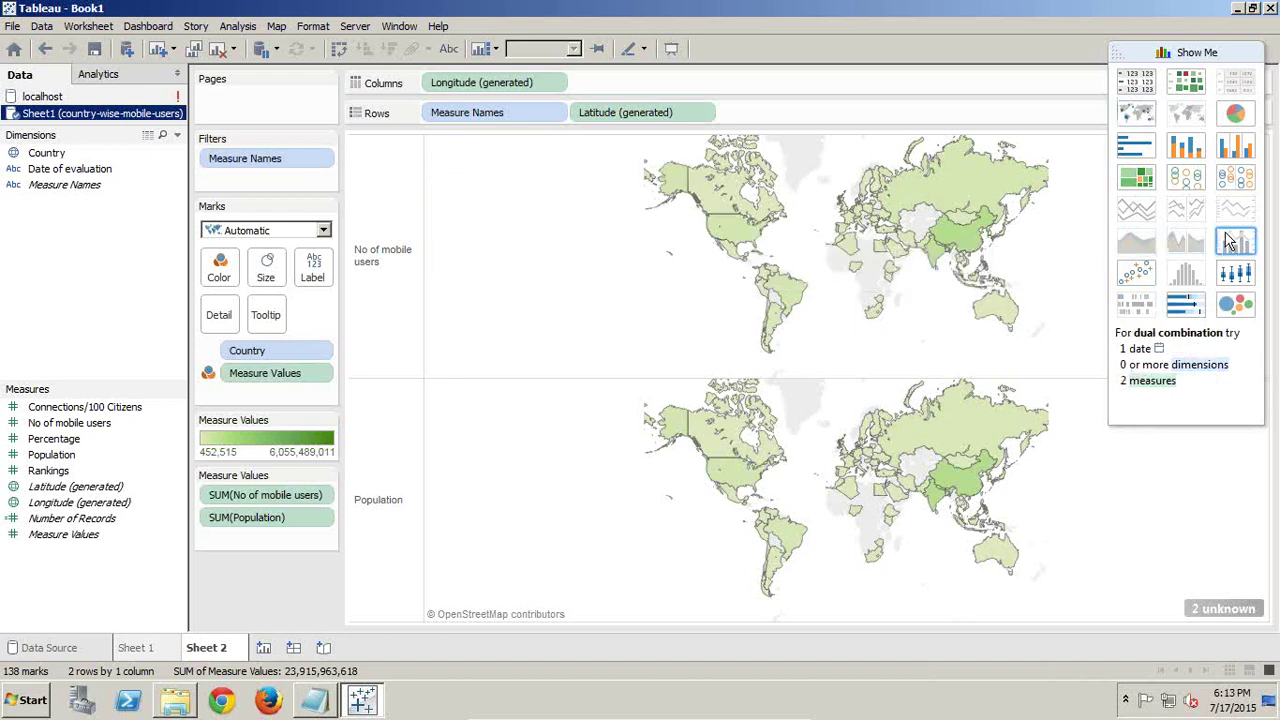
{"action": "left_click", "coordinate": [313, 27]}
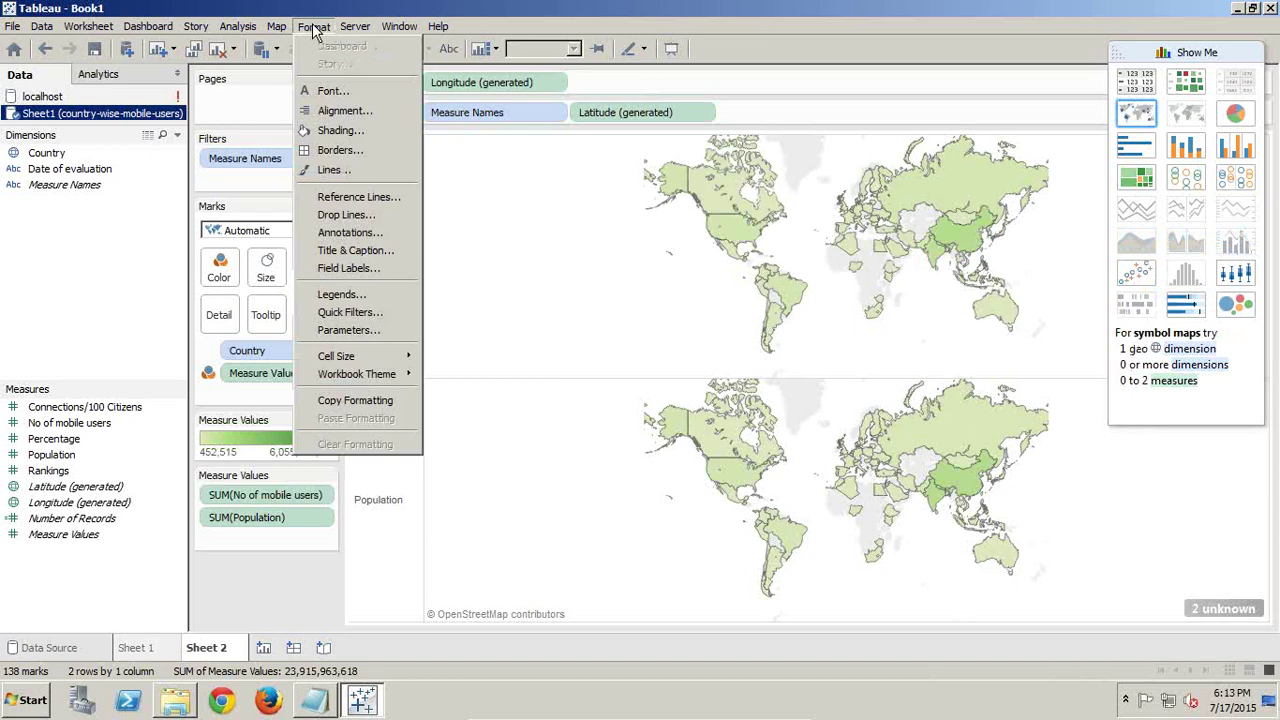
Browse the Format and Analysis menus, viewing the Trend Lines and Forecast options
{"action": "mouse_move", "coordinate": [245, 28]}
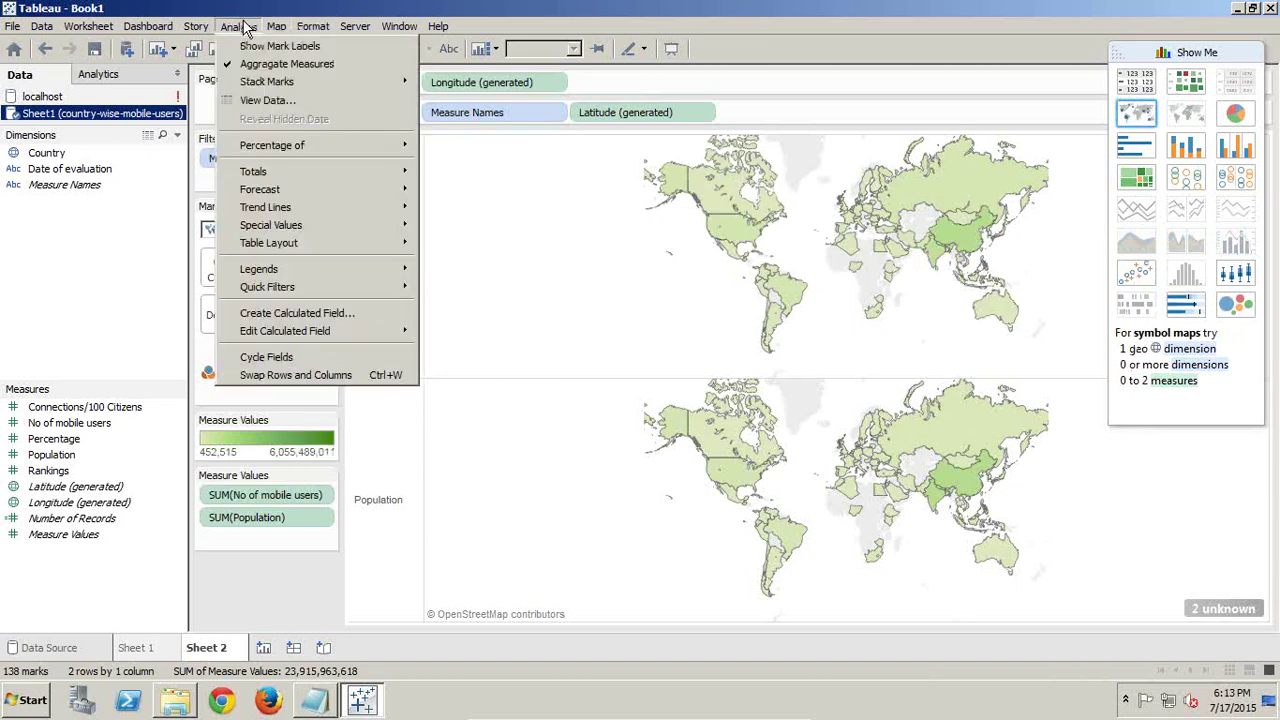
{"action": "mouse_move", "coordinate": [260, 190]}
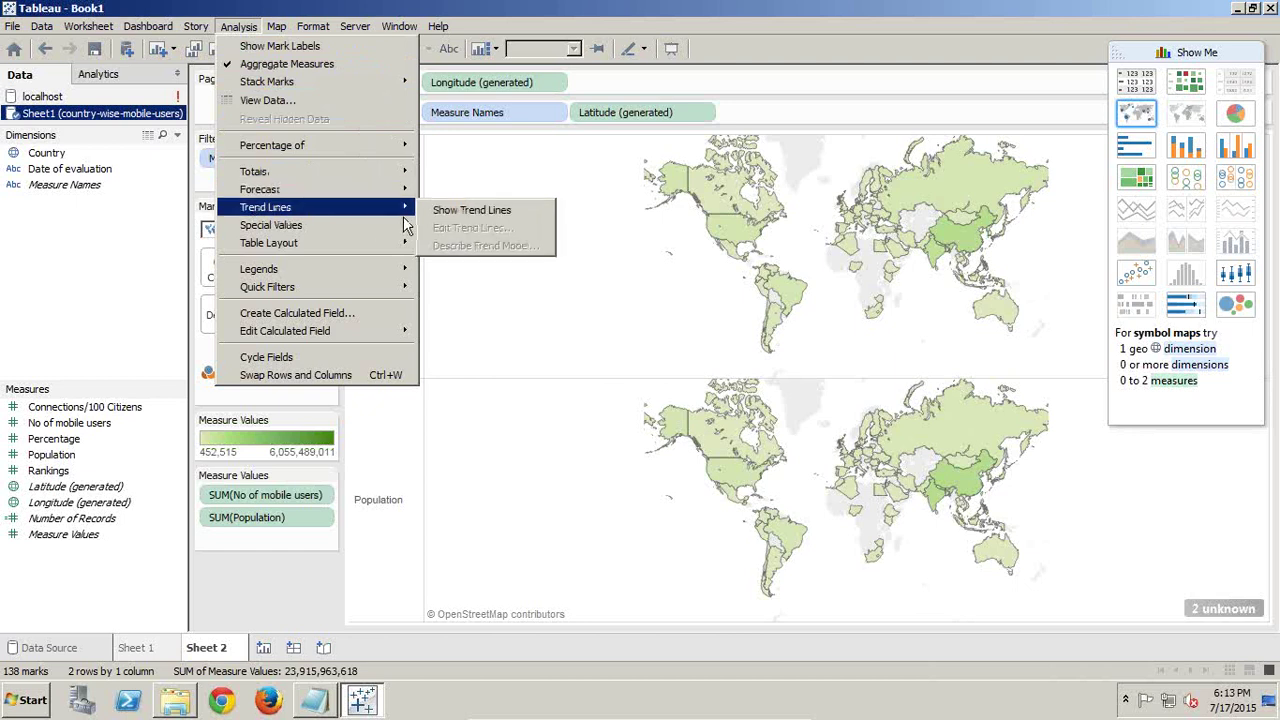
{"action": "mouse_move", "coordinate": [405, 190]}
{"action": "mouse_move", "coordinate": [328, 196]}
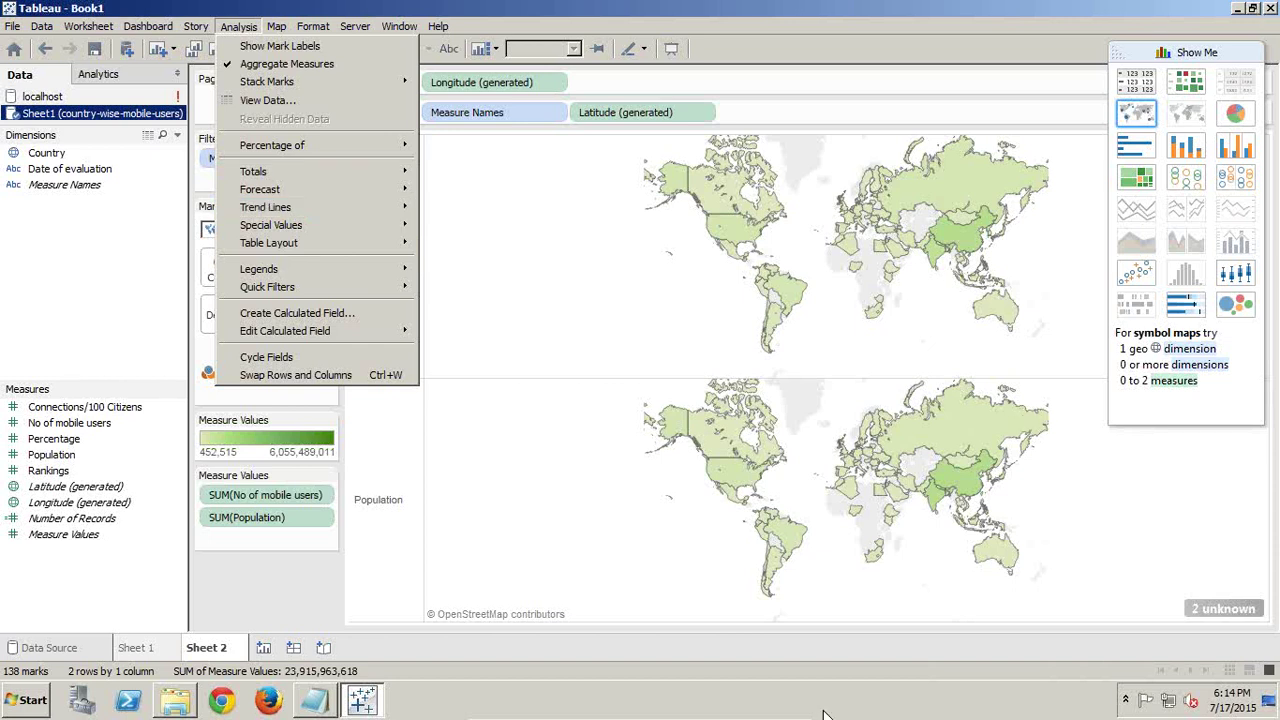
Minimise the virtual machine and bring Chrome back up on its YouTube tab
{"action": "mouse_move", "coordinate": [743, 712]}
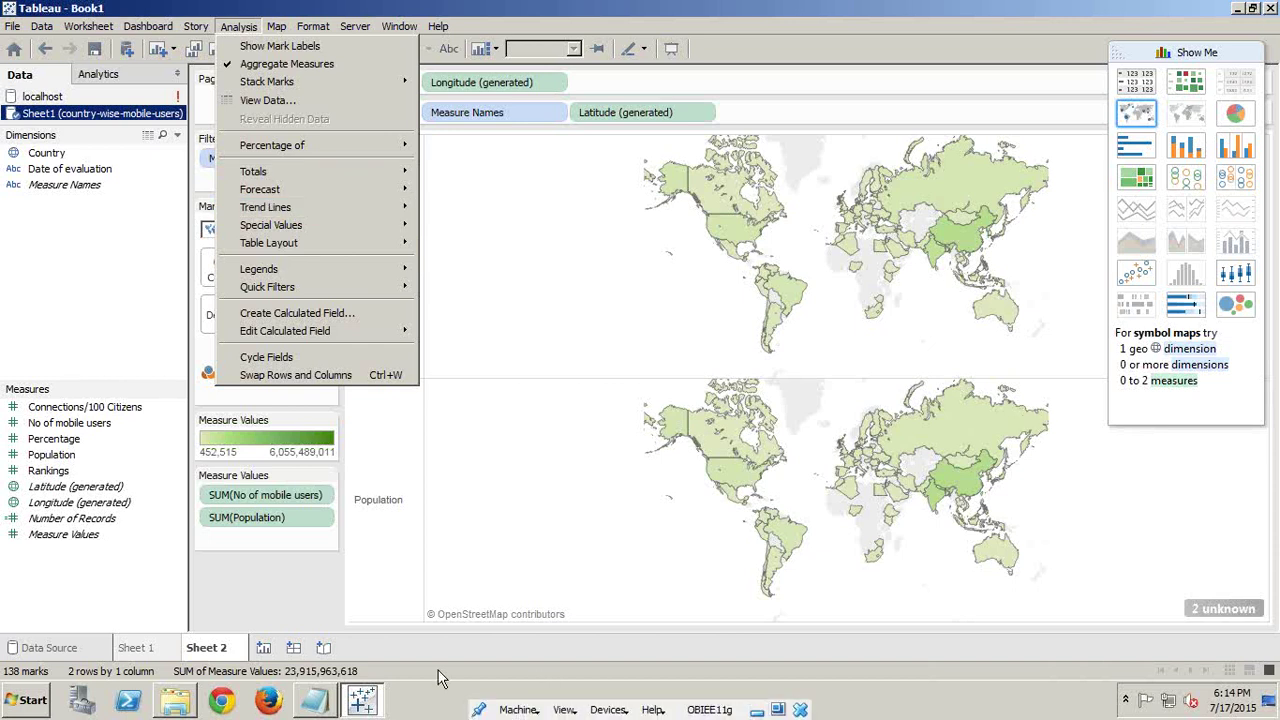
{"action": "left_click", "coordinate": [316, 700]}
{"action": "mouse_move", "coordinate": [704, 716]}
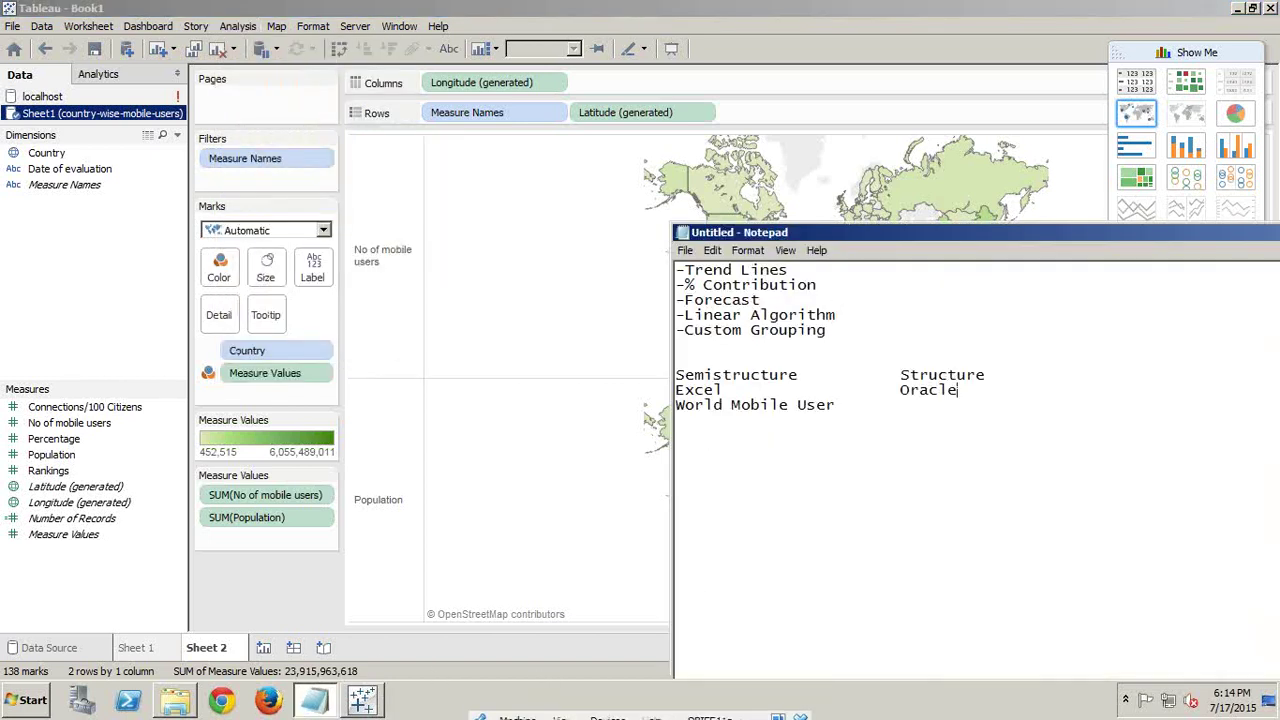
{"action": "left_click", "coordinate": [755, 712]}
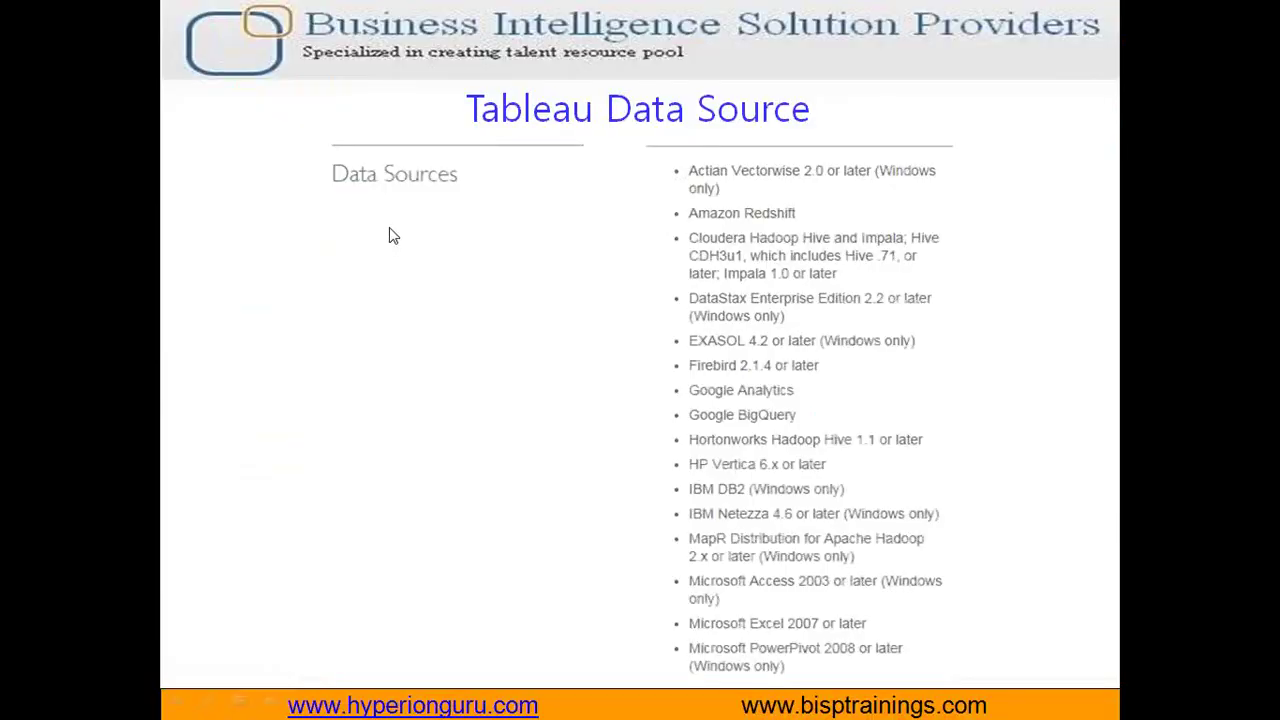
{"action": "key", "text": "super+d"}
{"action": "left_click", "coordinate": [199, 701]}
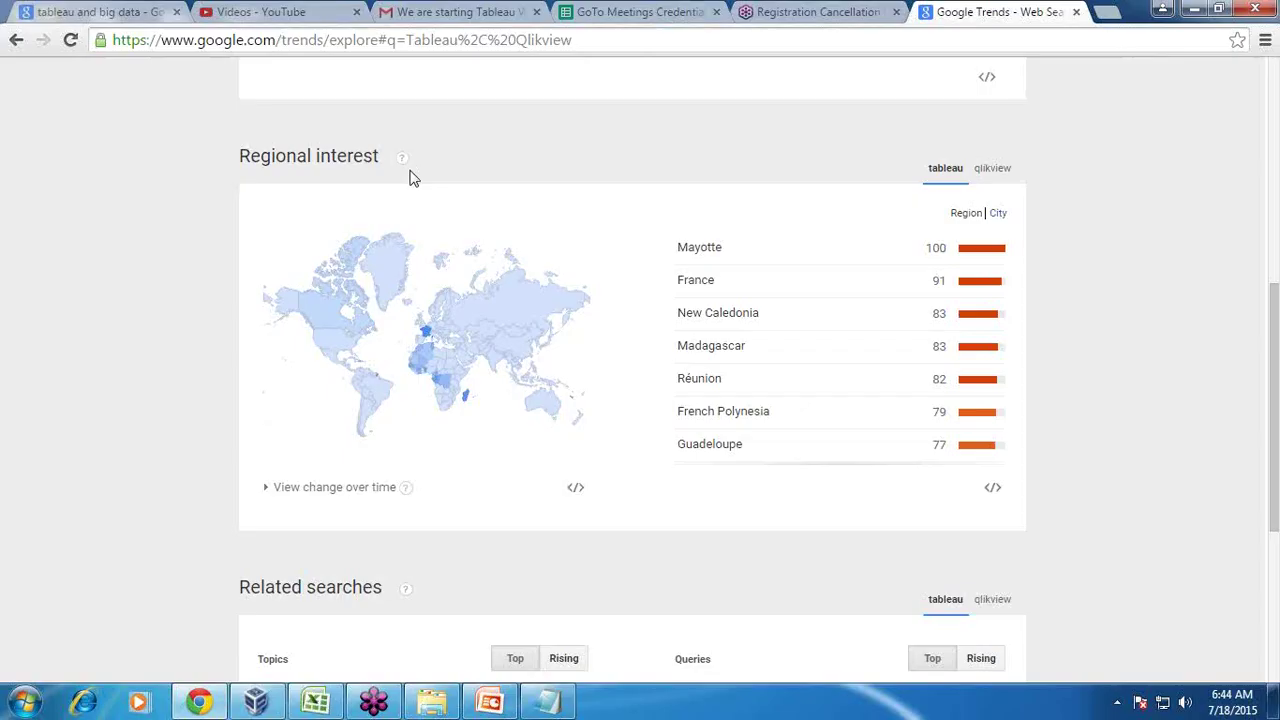
{"action": "left_click", "coordinate": [284, 11]}
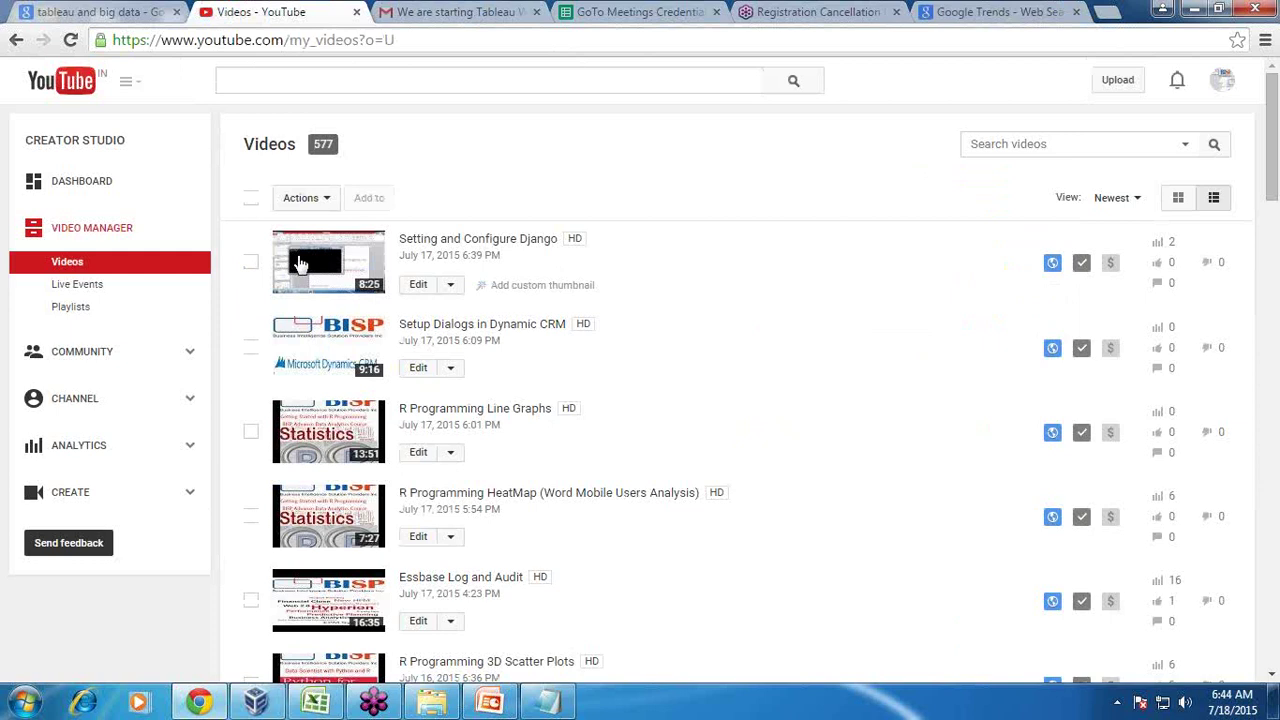
Browse the channel's playlists and open the Tableau playlist
{"action": "left_click", "coordinate": [88, 307]}
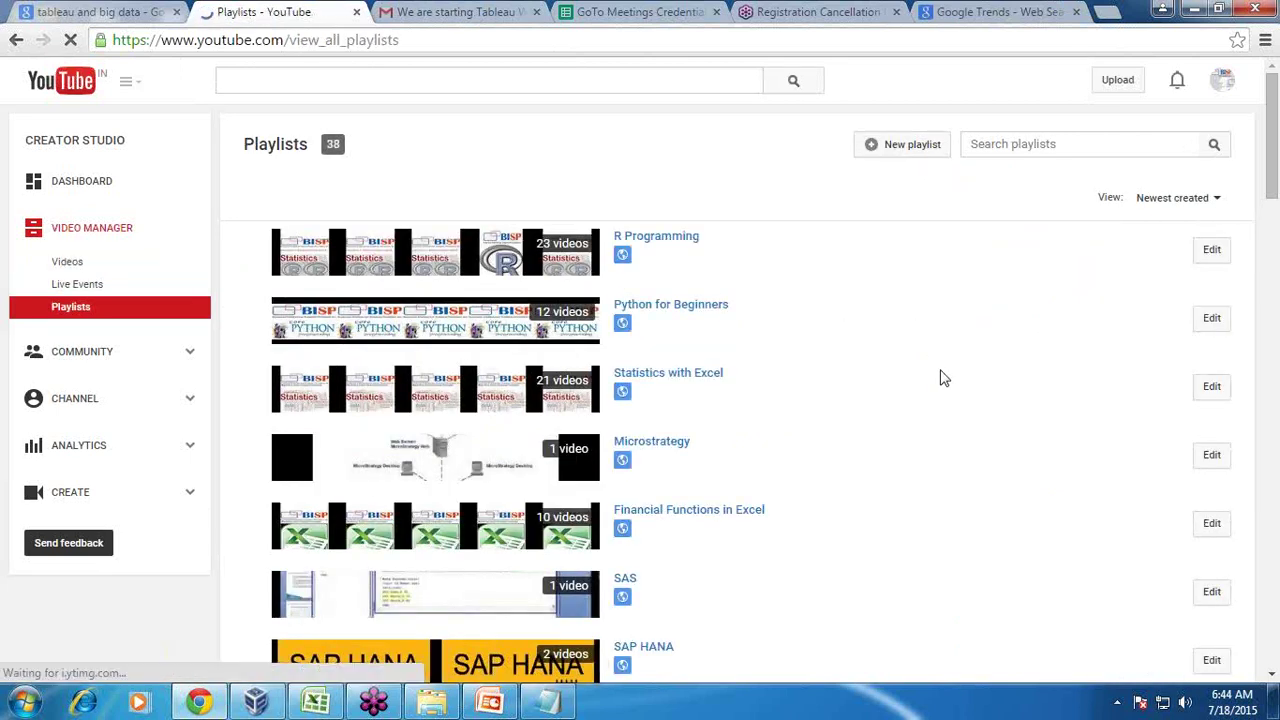
{"action": "scroll", "coordinate": [940, 375], "scroll_direction": "down", "scroll_amount": 1}
{"action": "scroll", "coordinate": [940, 378], "scroll_direction": "down", "scroll_amount": 2}
{"action": "scroll", "coordinate": [940, 378], "scroll_direction": "up", "scroll_amount": 3}
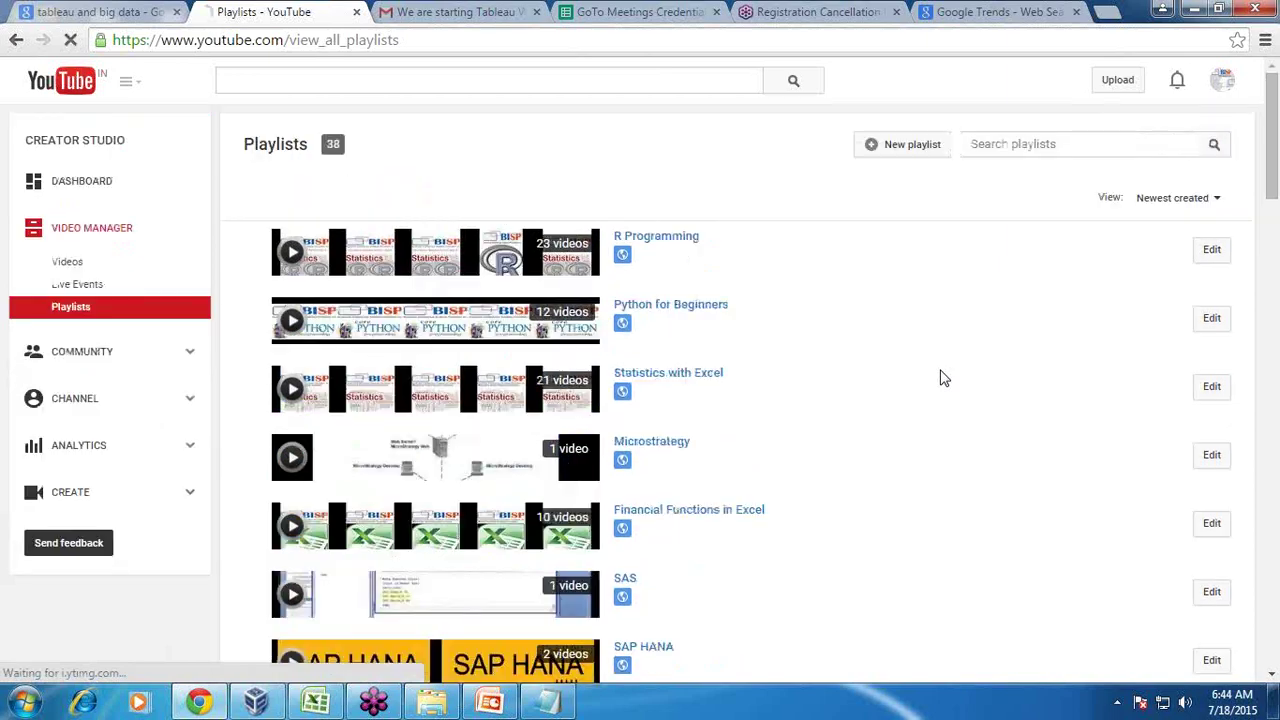
{"action": "scroll", "coordinate": [940, 378], "scroll_direction": "down", "scroll_amount": 7}
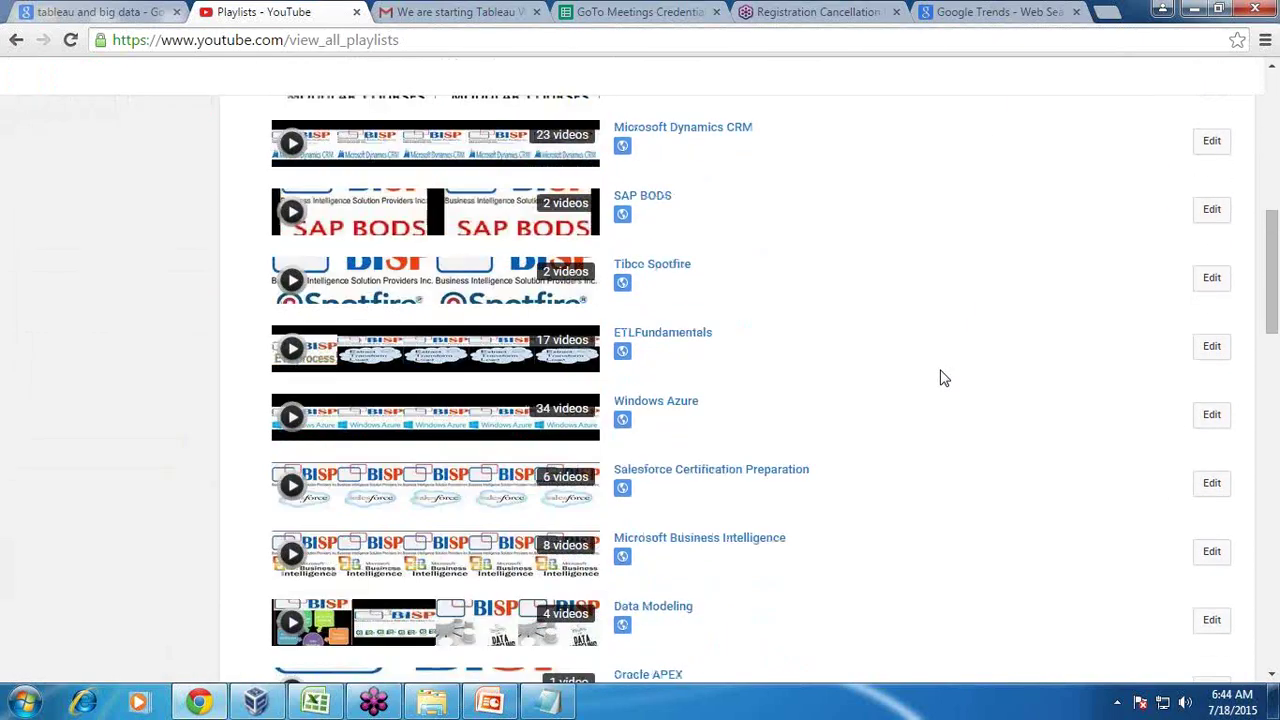
{"action": "scroll", "coordinate": [940, 378], "scroll_direction": "down", "scroll_amount": 3}
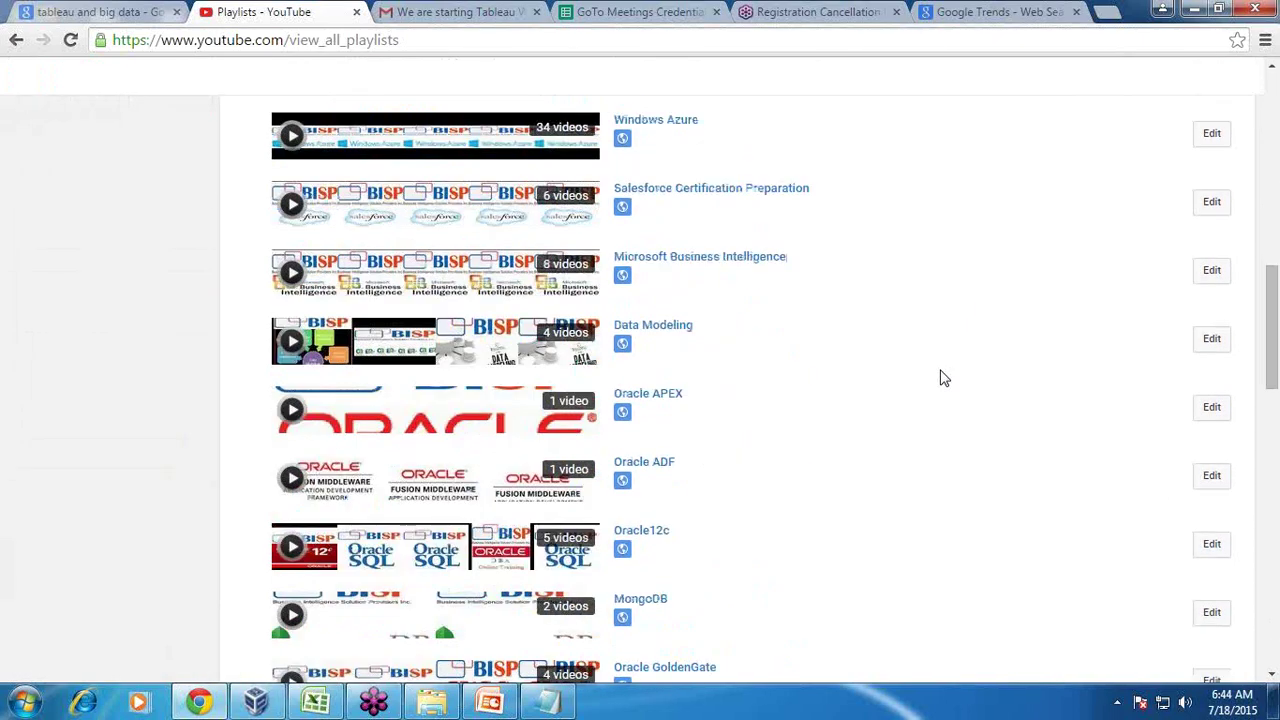
{"action": "scroll", "coordinate": [940, 378], "scroll_direction": "down", "scroll_amount": 4}
{"action": "left_click", "coordinate": [640, 438]}
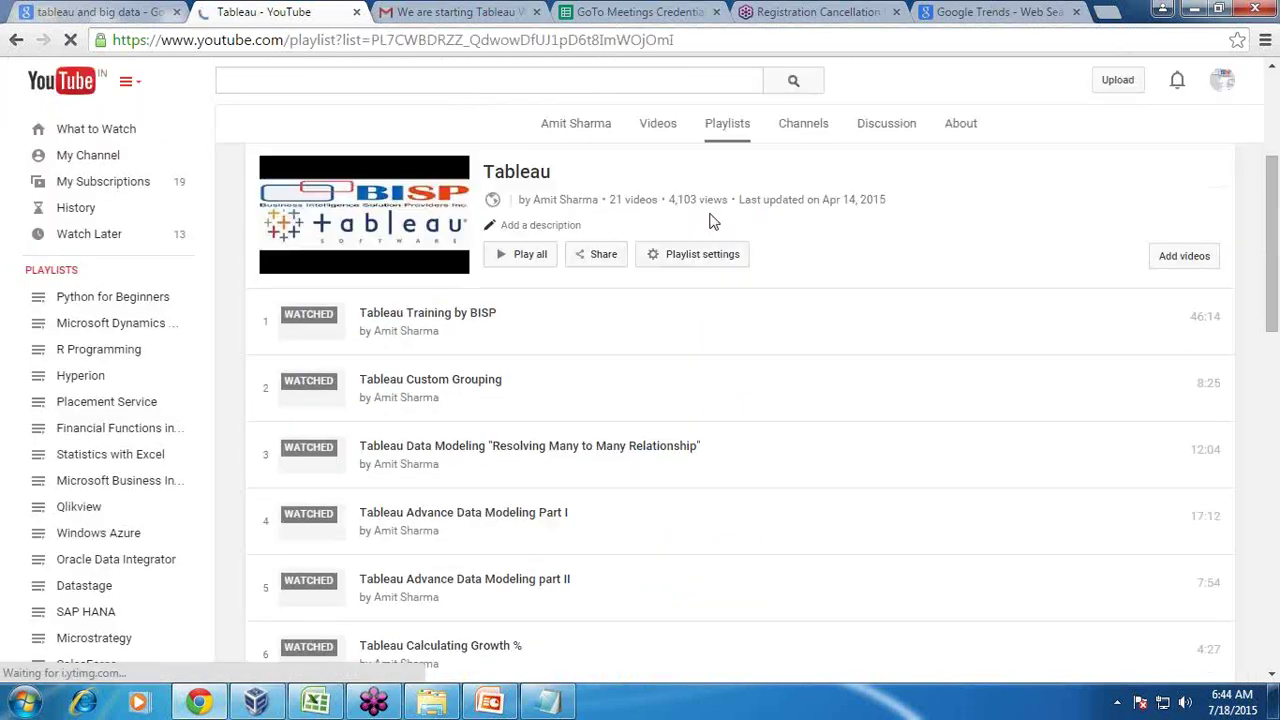
Scroll through the 21-video Tableau playlist, then minimise Chrome to the desktop
{"action": "scroll", "coordinate": [816, 345], "scroll_direction": "down", "scroll_amount": 1}
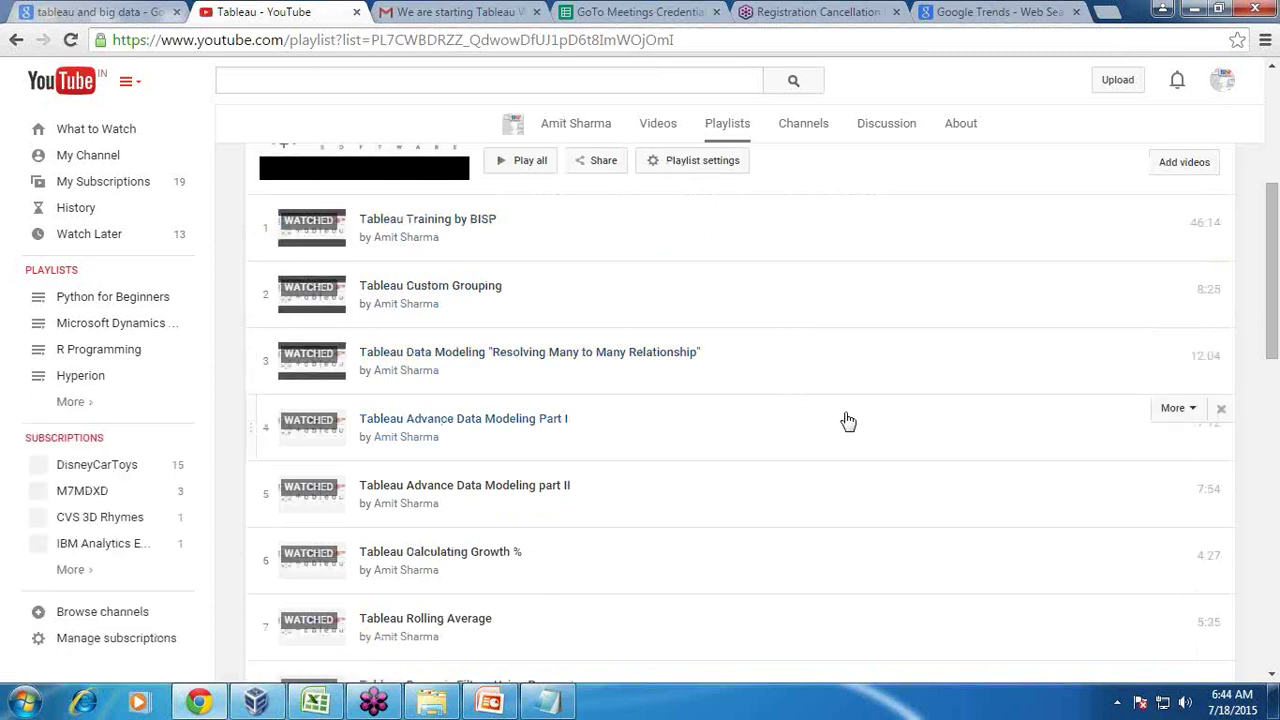
{"action": "scroll", "coordinate": [847, 421], "scroll_direction": "down", "scroll_amount": 3}
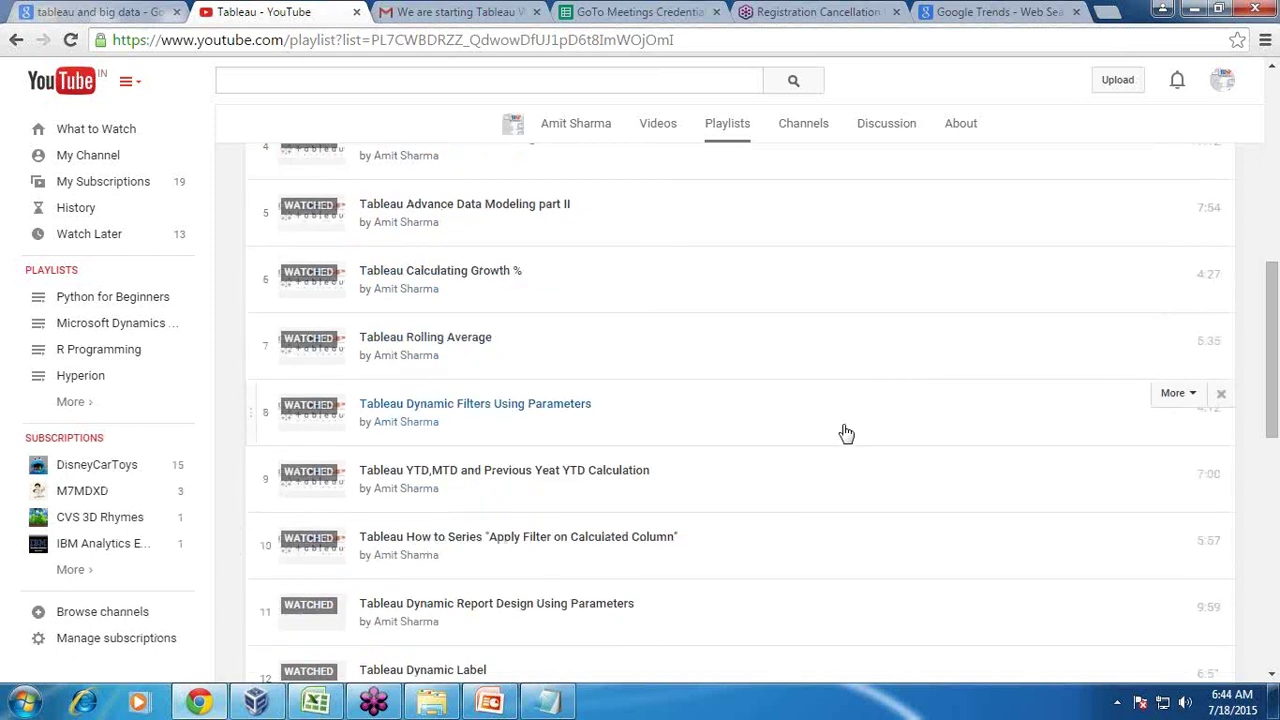
{"action": "left_click", "coordinate": [1196, 12]}
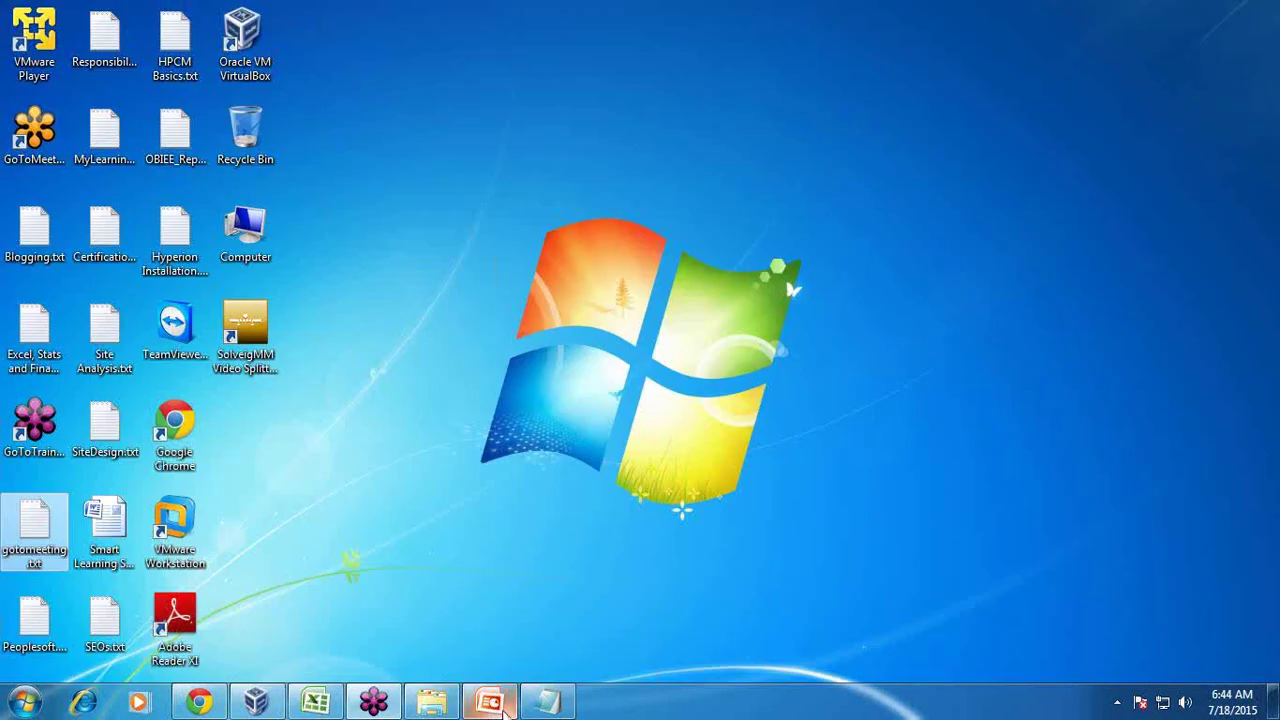
Show the 'Any Question?' slide 22 with the Notepad notes moved lower over it
{"action": "left_click", "coordinate": [505, 706]}
{"action": "scroll", "coordinate": [641, 389], "scroll_direction": "down", "scroll_amount": 10}
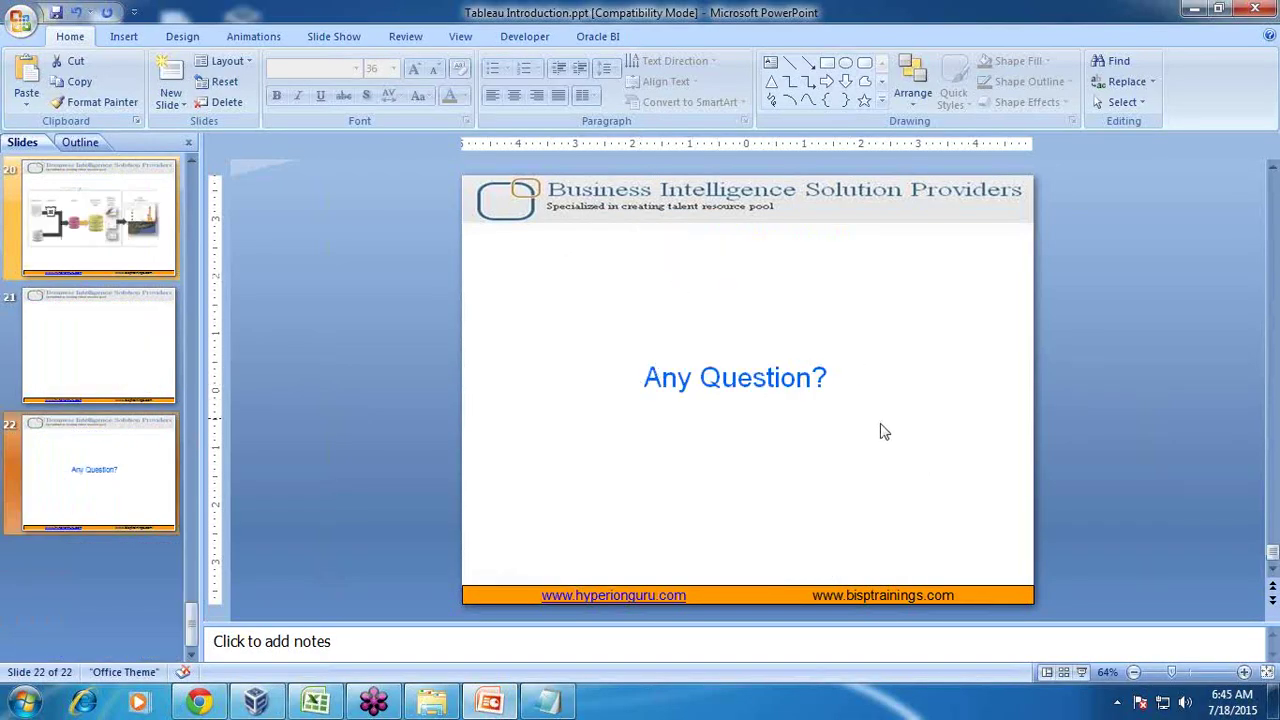
{"action": "left_click", "coordinate": [560, 703]}
{"action": "left_click_drag", "start_coordinate": [657, 264], "coordinate": [752, 464]}
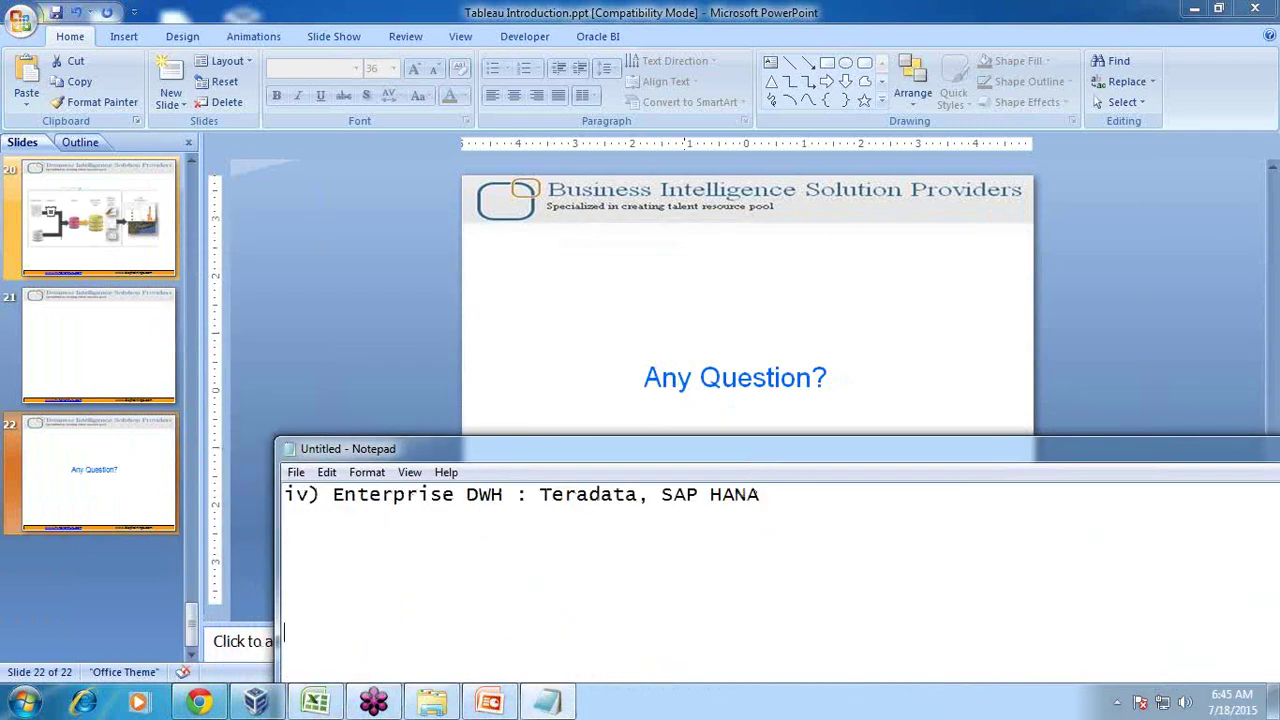
Type a 'Training Program' heading on a fresh line in Notepad
{"action": "key", "text": "Return"}
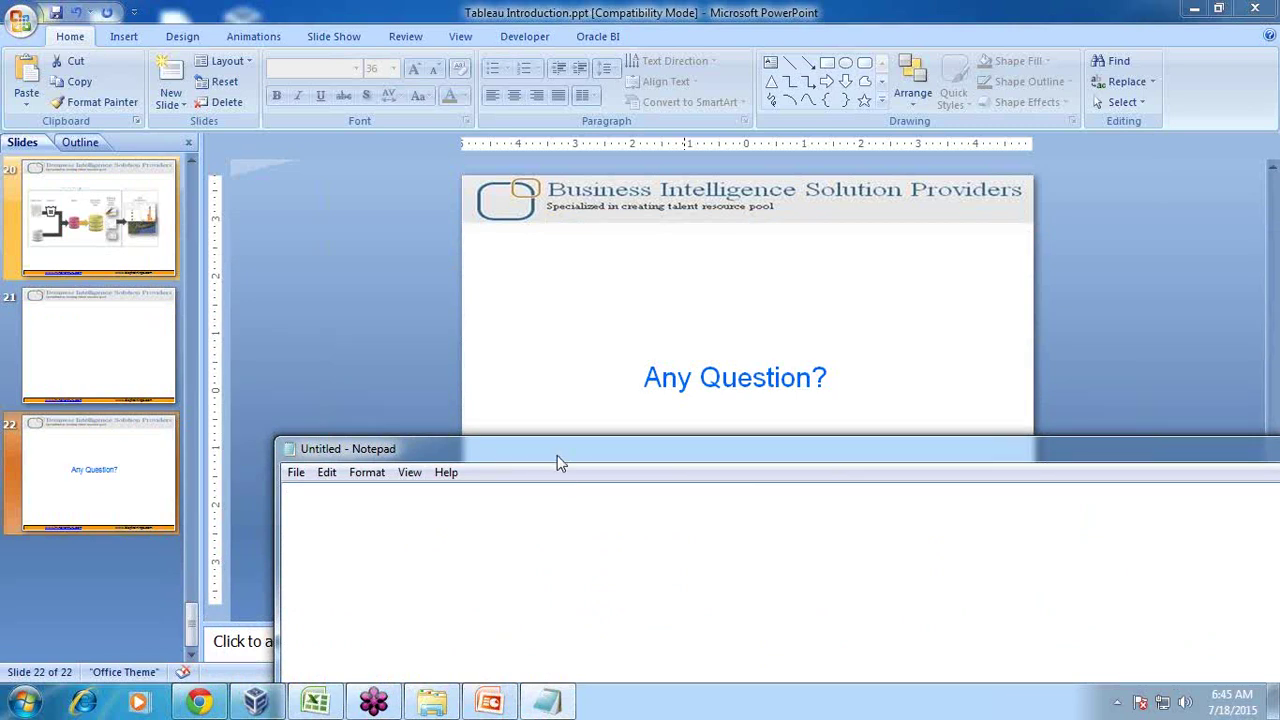
{"action": "left_click_drag", "start_coordinate": [560, 462], "coordinate": [611, 487]}
{"action": "type", "text": "Training Pr"}
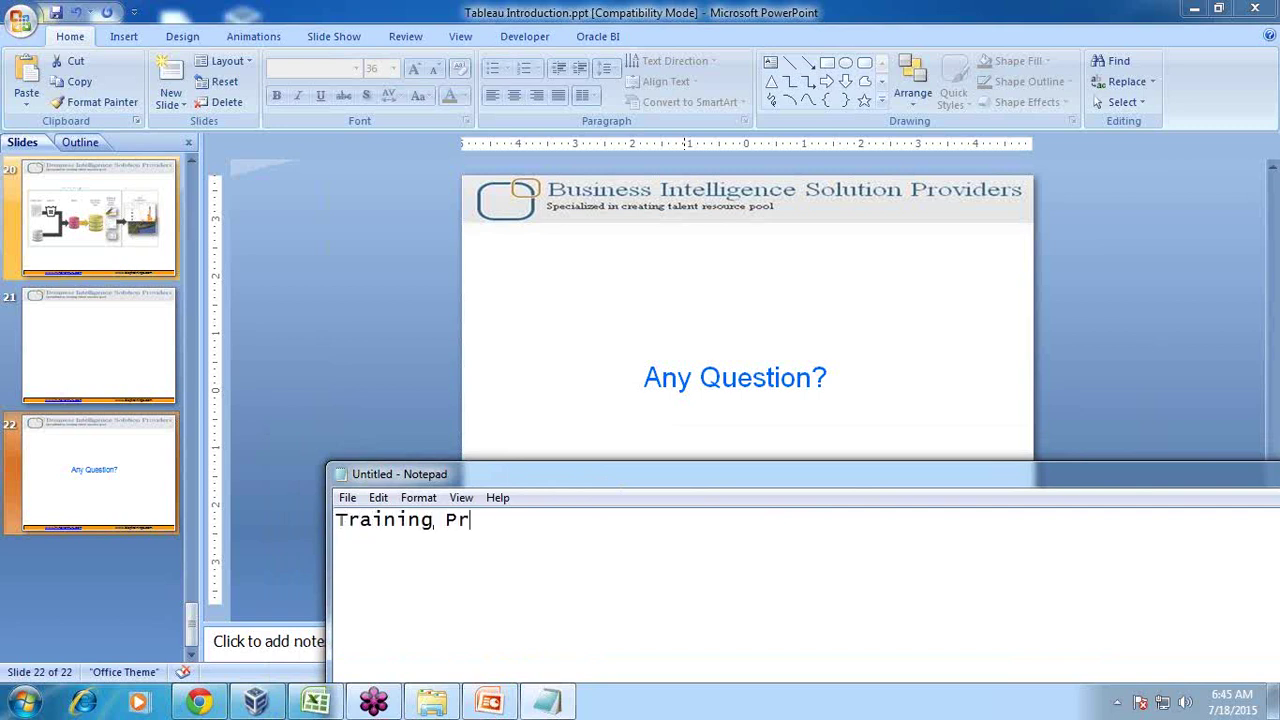
{"action": "type", "text": "ogram"}
{"action": "key", "text": "Return"}
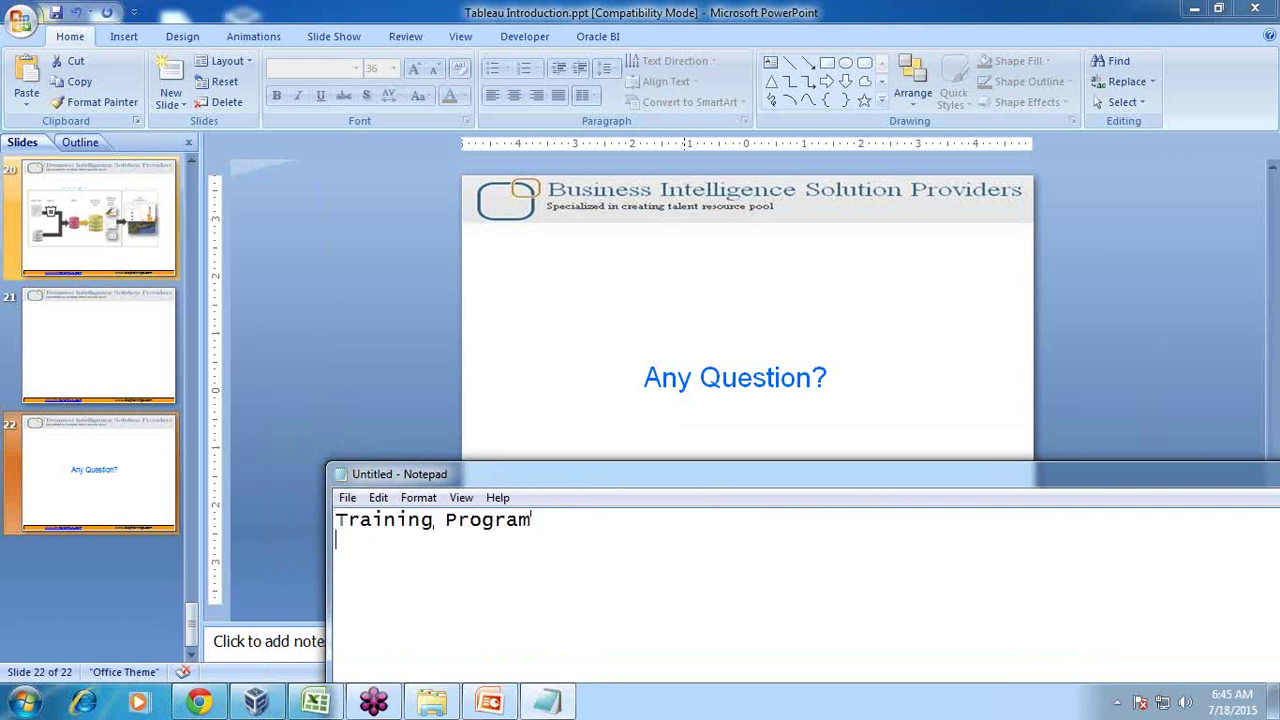